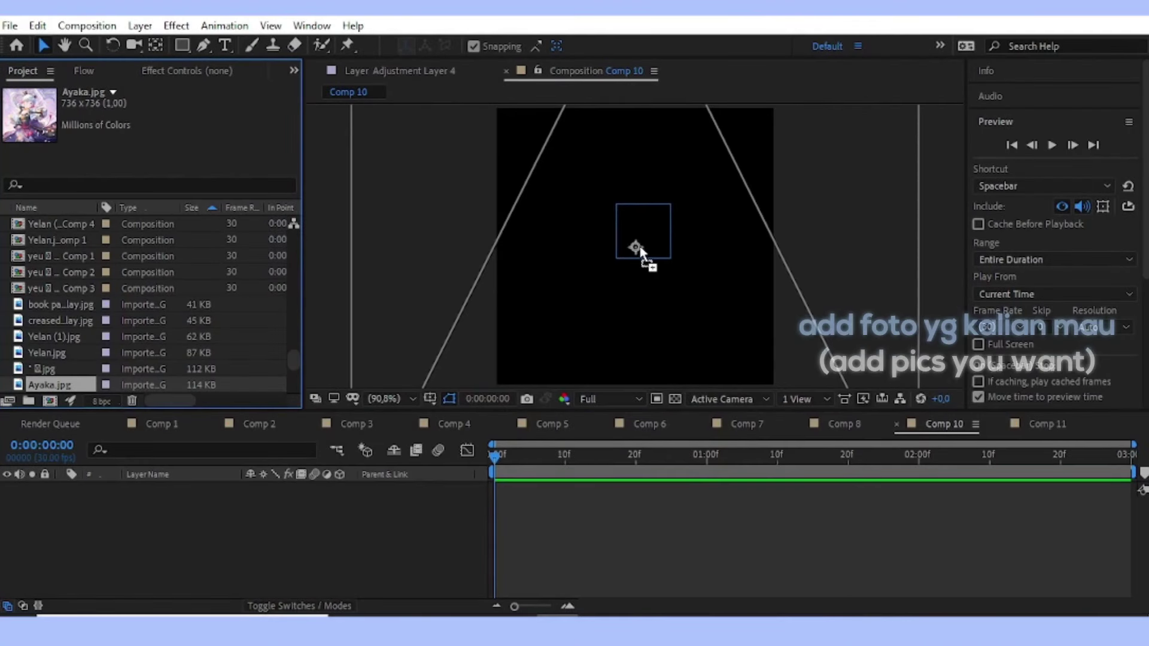
Add Ayaka.jpg to Comp 10 at 72% scale and reveal its Position.
{"action": "left_click_drag", "start_coordinate": [627, 258], "coordinate": [636, 250]}
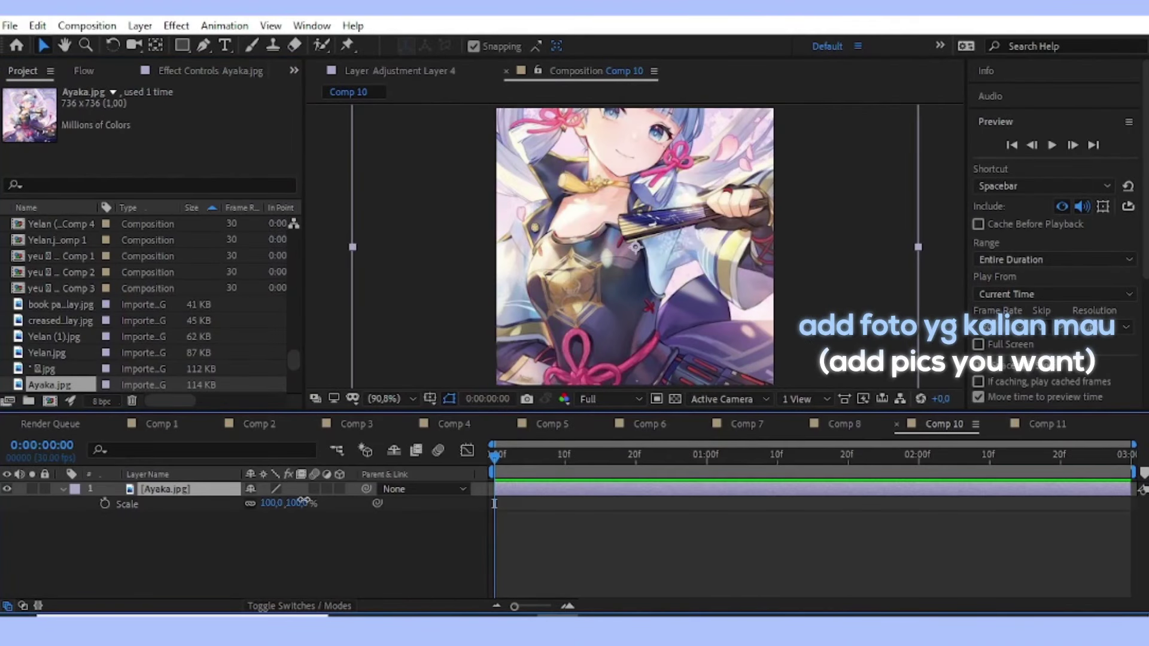
{"action": "mouse_move", "coordinate": [304, 501]}
{"action": "left_mouse_down"}
{"action": "mouse_move", "coordinate": [288, 510]}
{"action": "mouse_move", "coordinate": [336, 501]}
{"action": "mouse_move", "coordinate": [281, 510]}
{"action": "left_mouse_up"}
{"action": "key", "text": "p"}
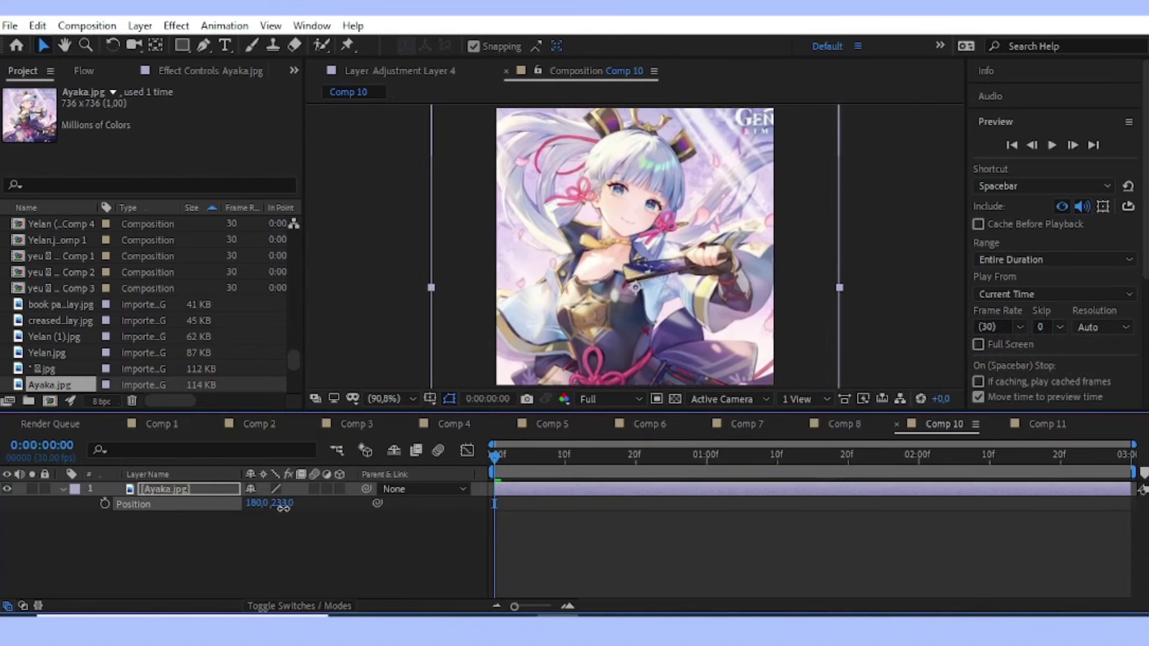
Pre-compose the image as Ayaka.jpg Comp 1 and begin renaming the layer to 3d cube.
{"action": "right_click", "coordinate": [522, 490]}
{"action": "left_click", "coordinate": [613, 418]}
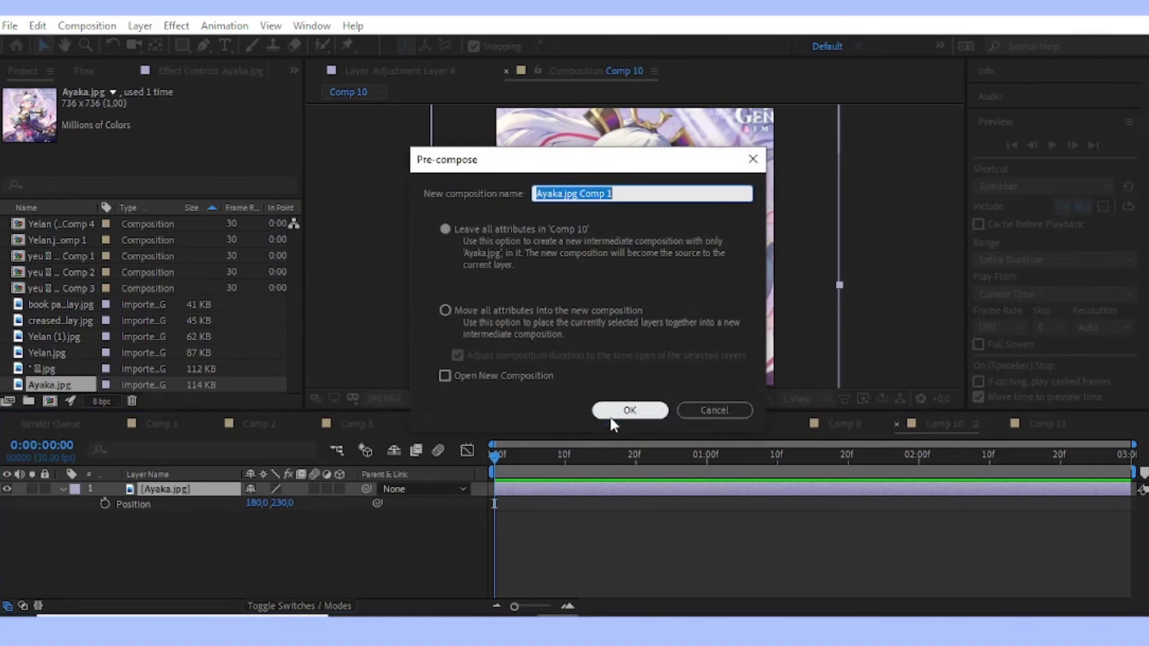
{"action": "left_click", "coordinate": [659, 409]}
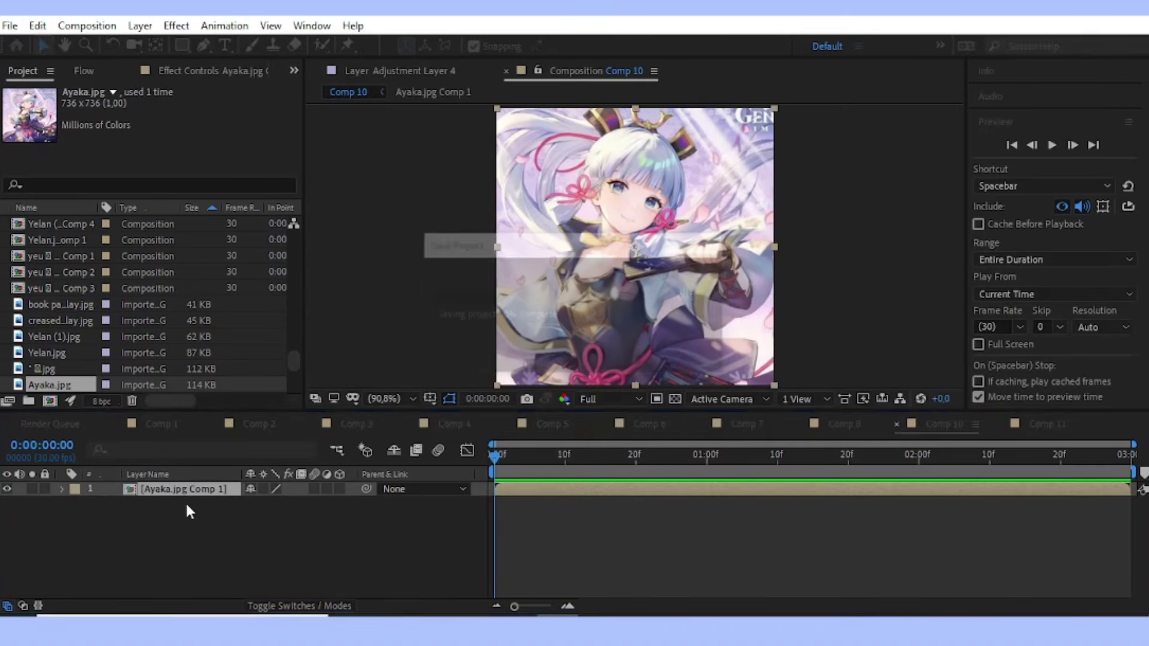
{"action": "right_click", "coordinate": [196, 492]}
{"action": "left_click", "coordinate": [238, 475]}
{"action": "type", "text": "3d cube"}
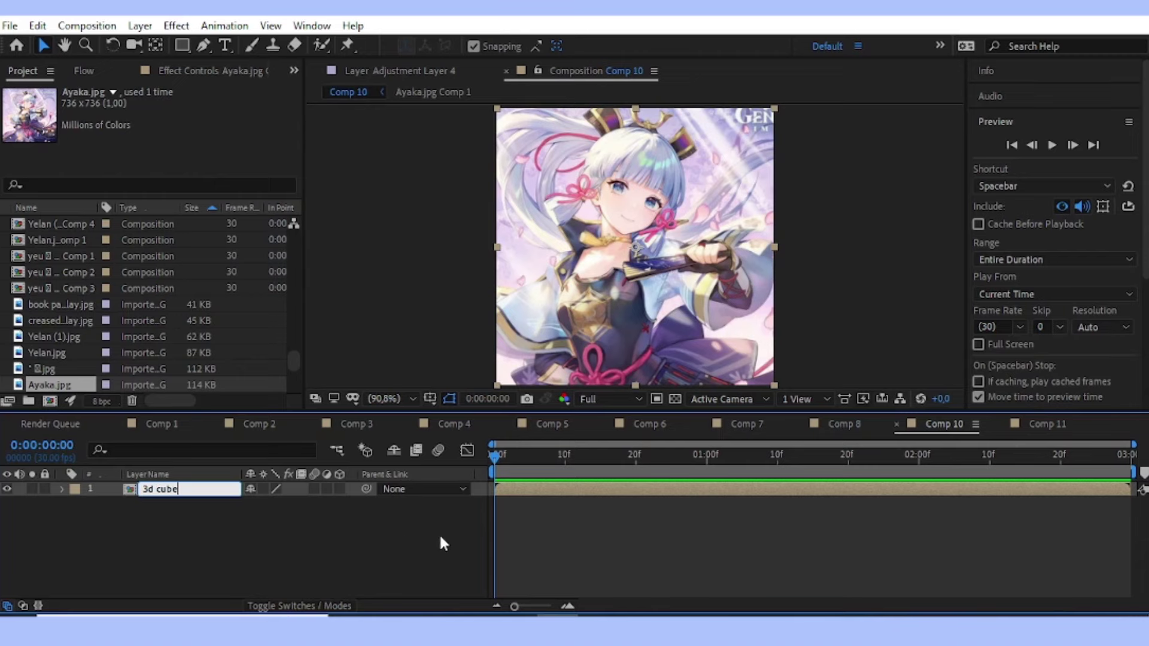
Finish naming the layer 3d cube and review the Composition Settings without changes.
{"action": "left_click", "coordinate": [558, 537]}
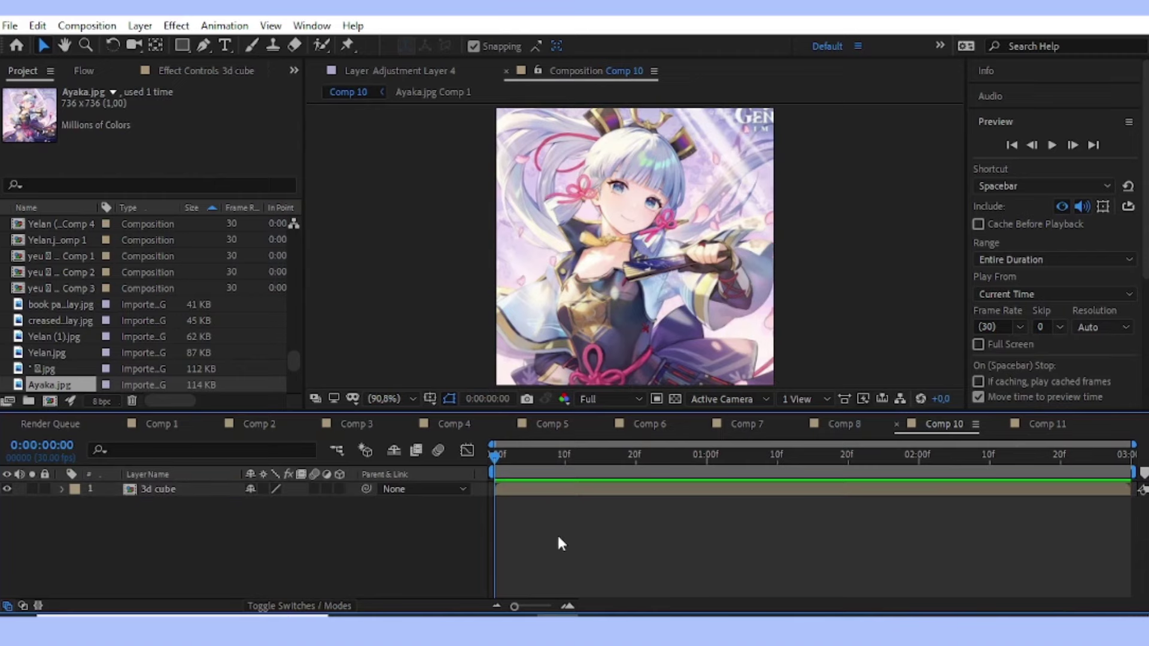
{"action": "left_click", "coordinate": [87, 26]}
{"action": "left_click", "coordinate": [119, 68]}
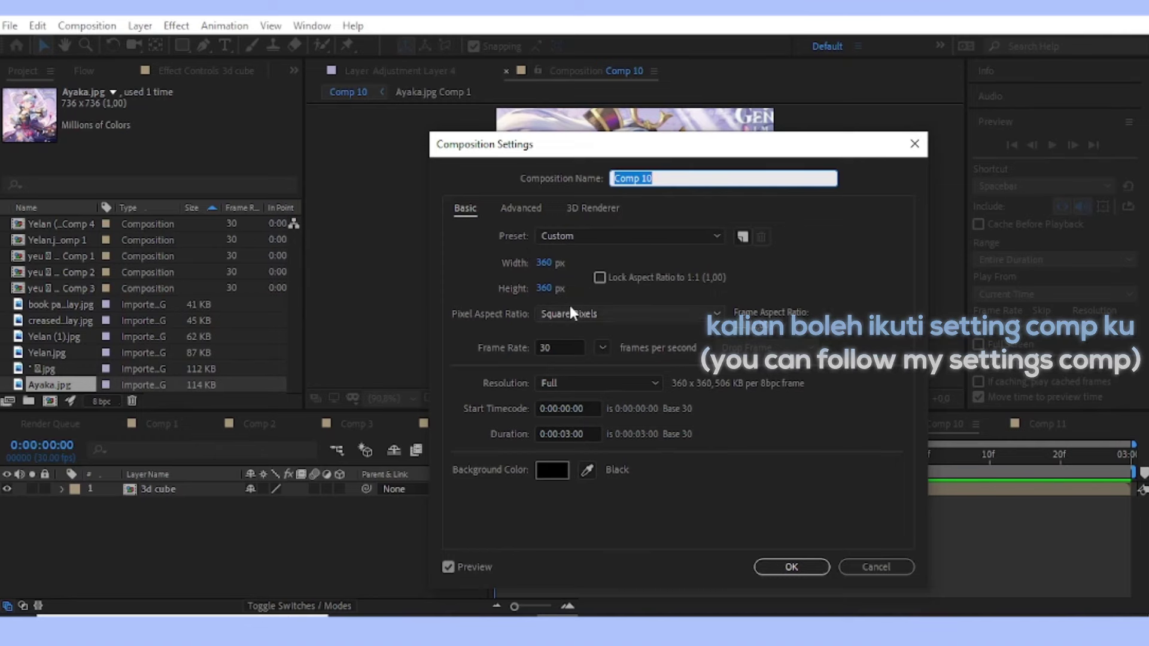
{"action": "left_click", "coordinate": [790, 566]}
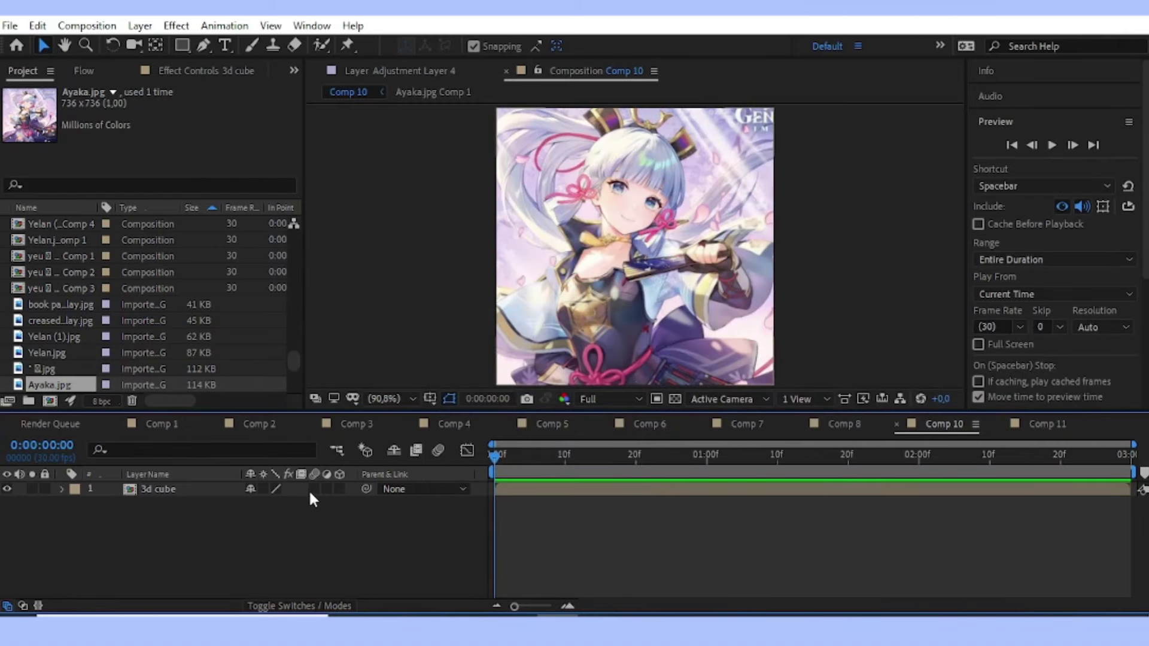
Enable motion blur and 3D on 3d cube, switch to Custom View 1, and duplicate it.
{"action": "left_click", "coordinate": [312, 489]}
{"action": "left_click", "coordinate": [438, 450]}
{"action": "left_click", "coordinate": [735, 396]}
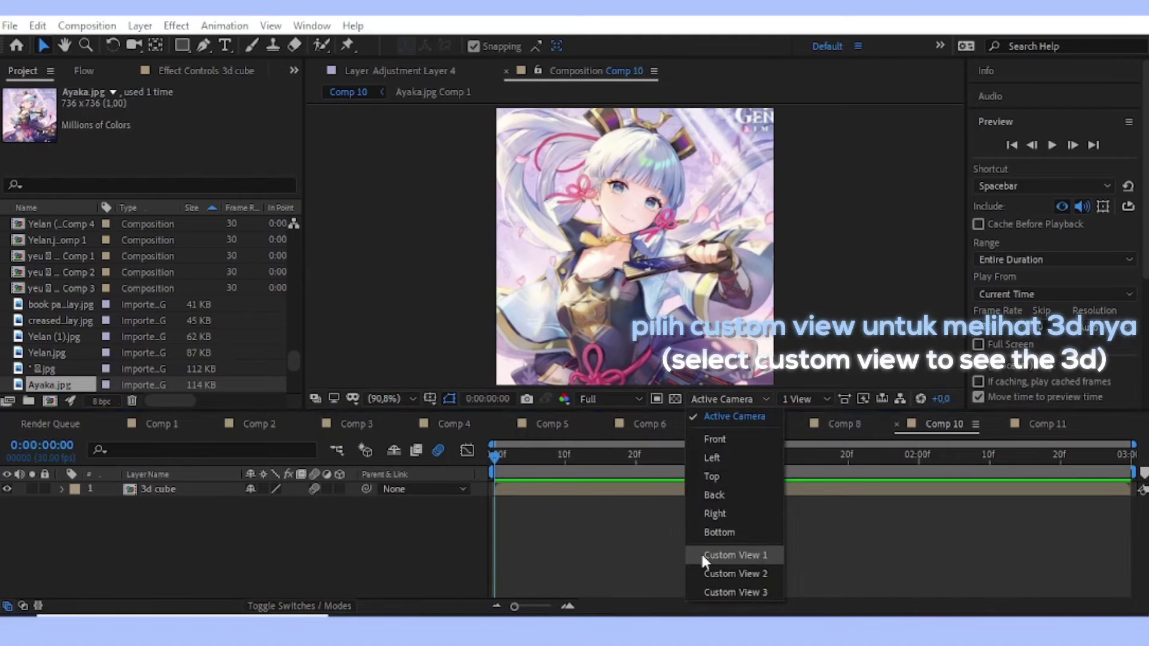
{"action": "left_click", "coordinate": [727, 556]}
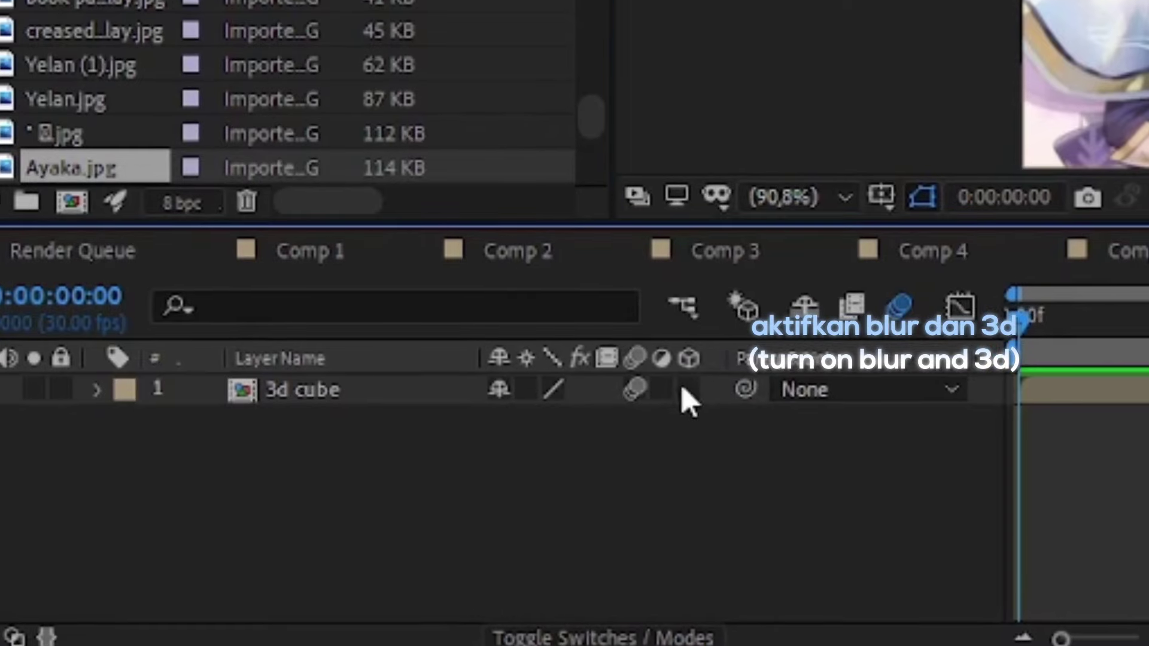
{"action": "left_click", "coordinate": [678, 393]}
{"action": "left_click", "coordinate": [399, 396]}
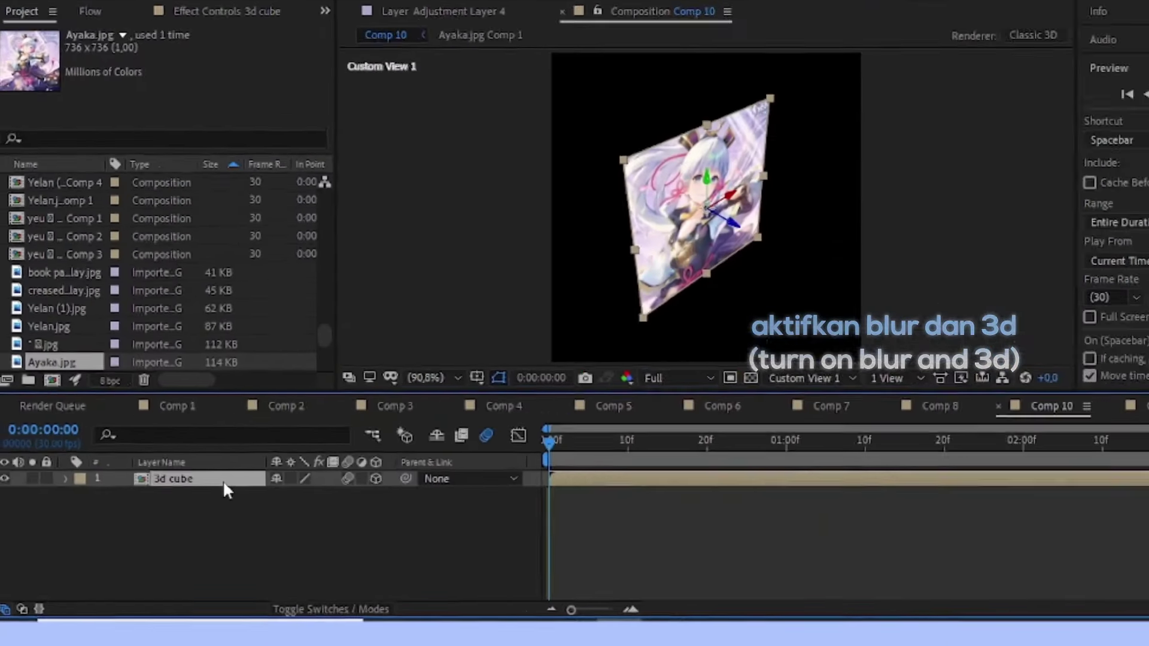
{"action": "key", "text": "ctrl+d"}
{"action": "key", "text": "ctrl+d"}
{"action": "key", "text": "ctrl+d"}
{"action": "key", "text": "ctrl+d"}
{"action": "key", "text": "ctrl+d"}
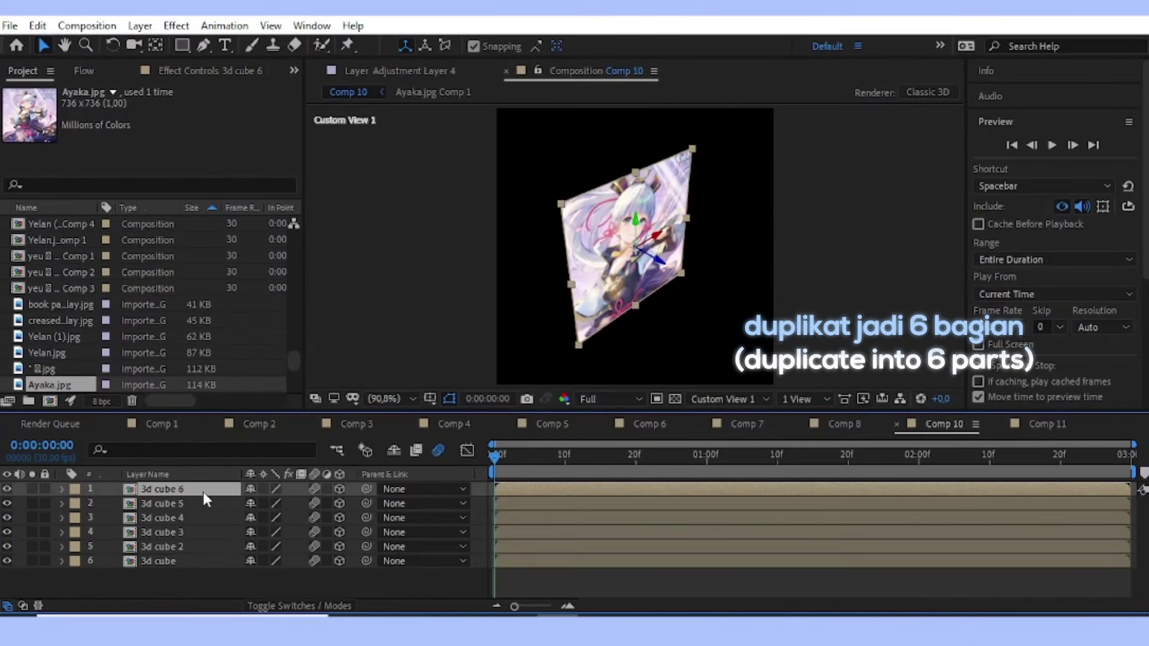
Set Z position to 180 on 3d cube 6 and -180 on 3d cube 5.
{"action": "left_click", "coordinate": [129, 504], "text": "shift"}
{"action": "key", "text": "p"}
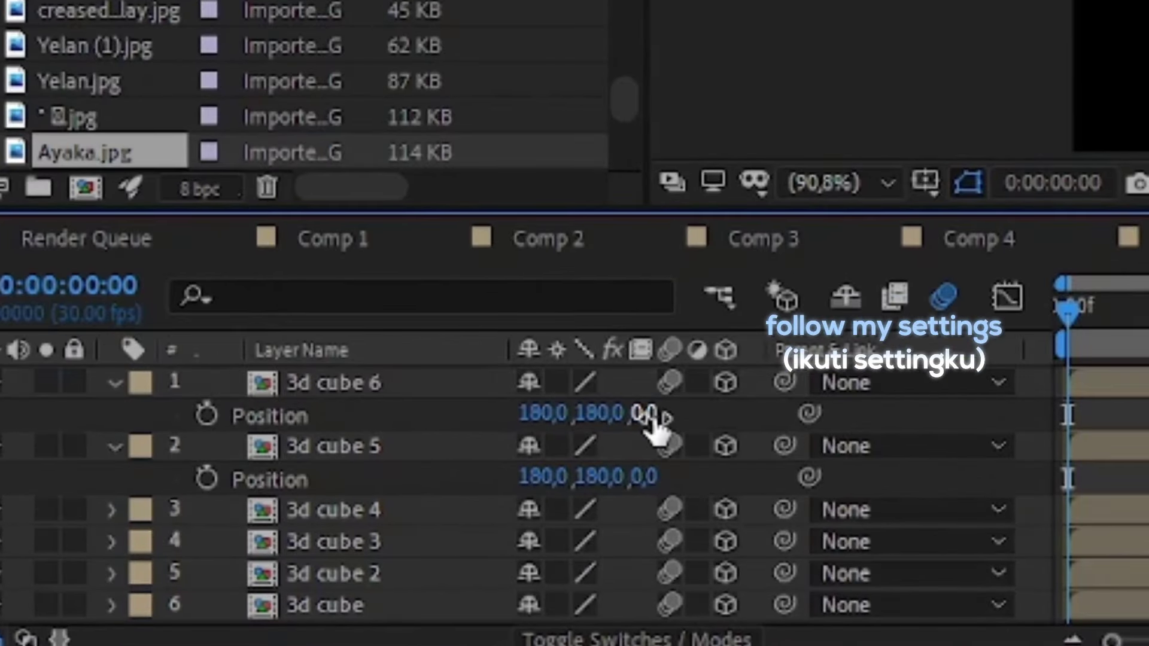
{"action": "left_click", "coordinate": [473, 459]}
{"action": "type", "text": "180"}
{"action": "left_click", "coordinate": [639, 475]}
{"action": "type", "text": "-1"}
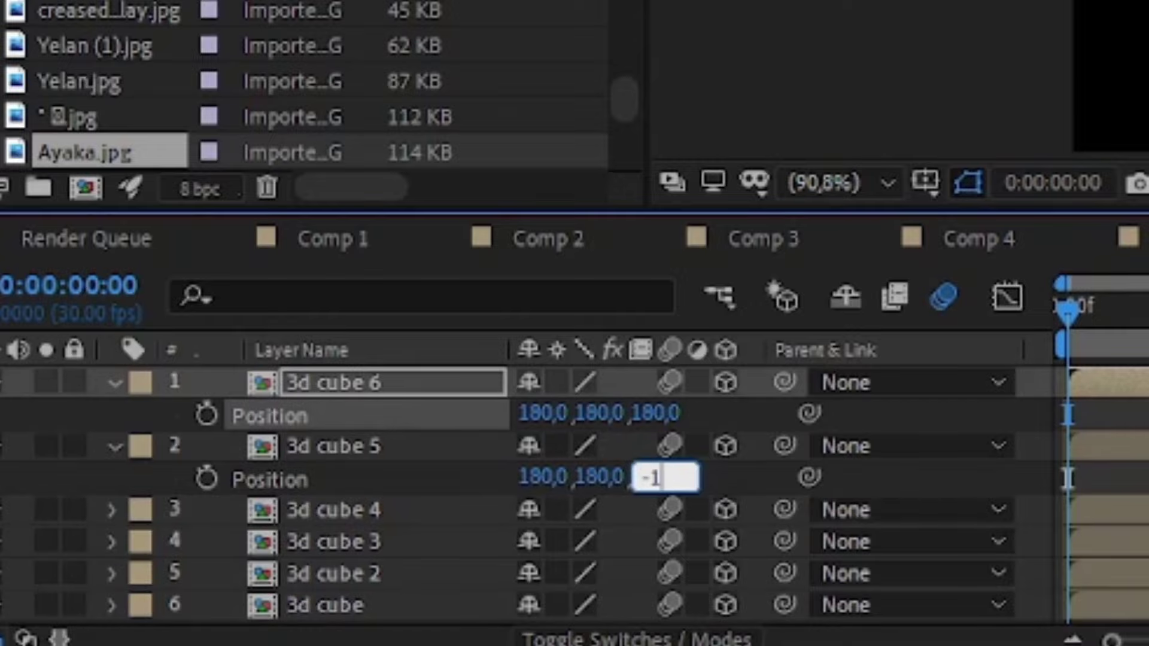
{"action": "type", "text": "80"}
{"action": "left_click", "coordinate": [390, 471]}
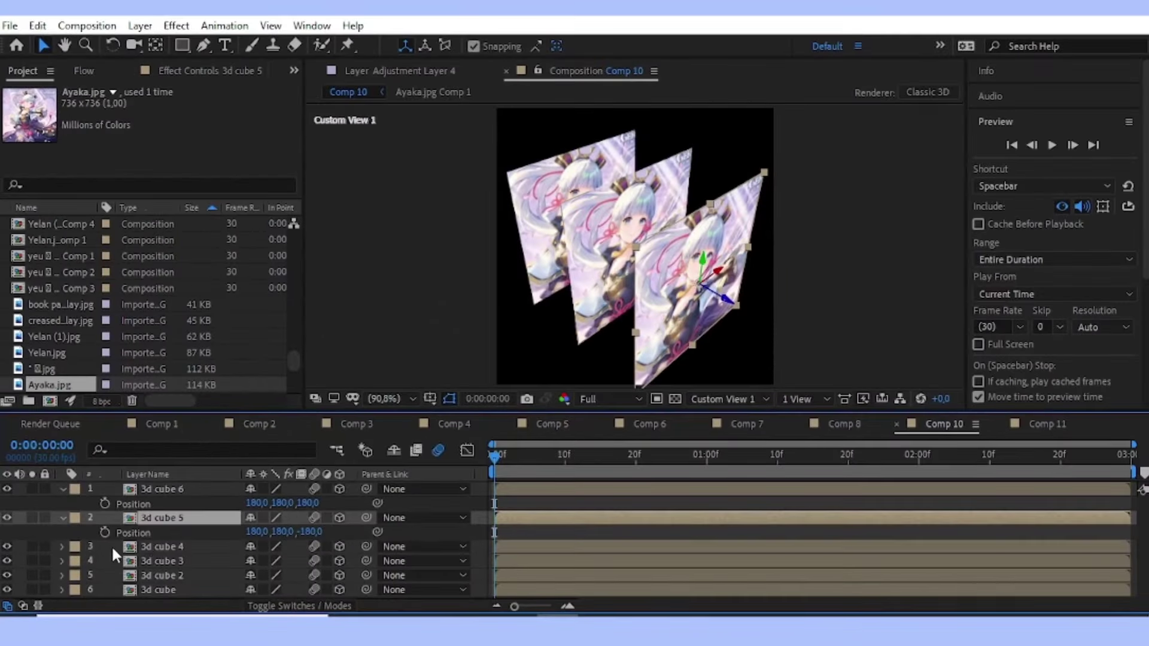
Rotate 3d cube 4 and 3d cube 3 by 90° in Y.
{"action": "left_click", "coordinate": [112, 547]}
{"action": "left_click", "coordinate": [138, 563], "text": "shift"}
{"action": "key", "text": "r"}
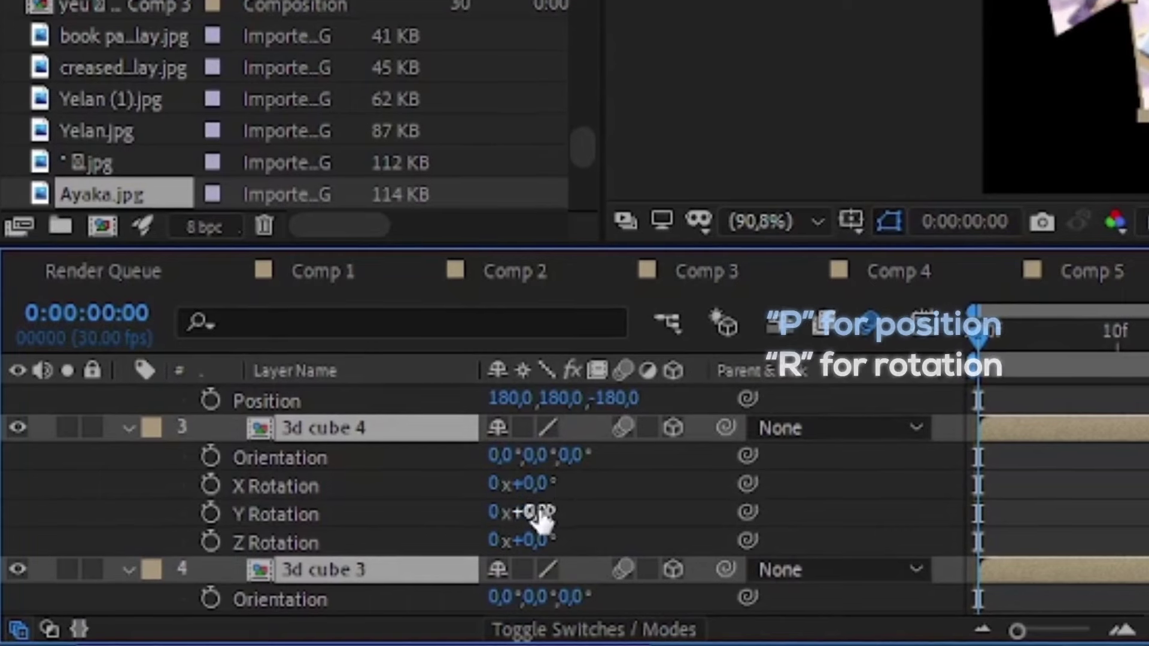
{"action": "left_click", "coordinate": [539, 512]}
{"action": "type", "text": "90"}
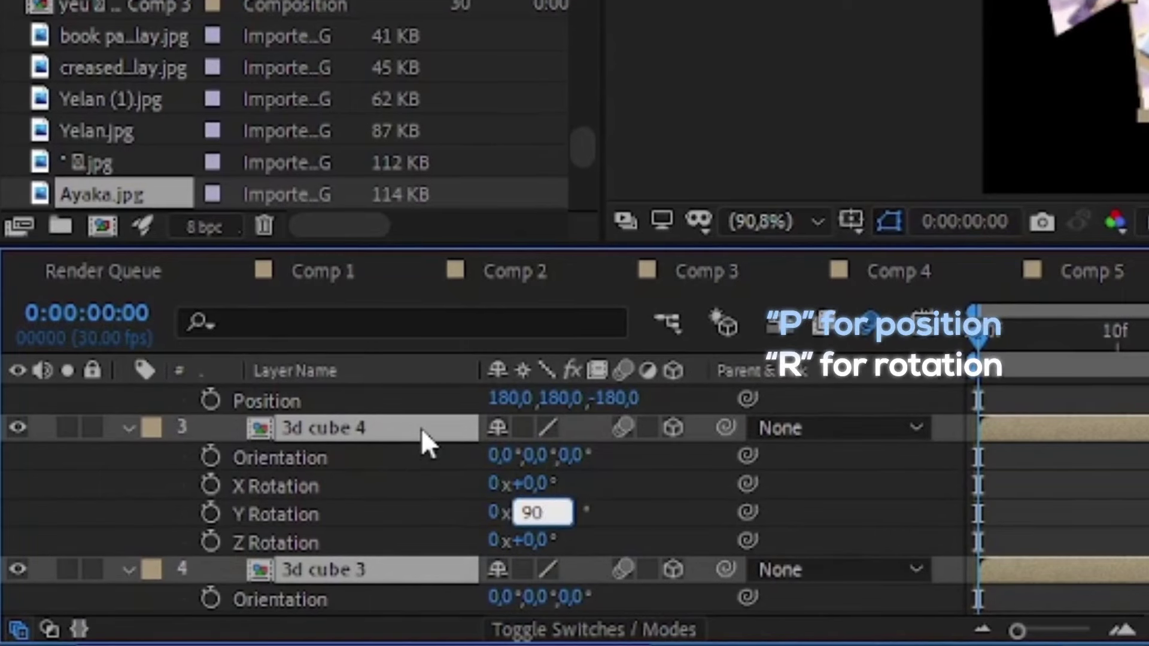
{"action": "key", "text": "Return"}
{"action": "left_click", "coordinate": [127, 428]}
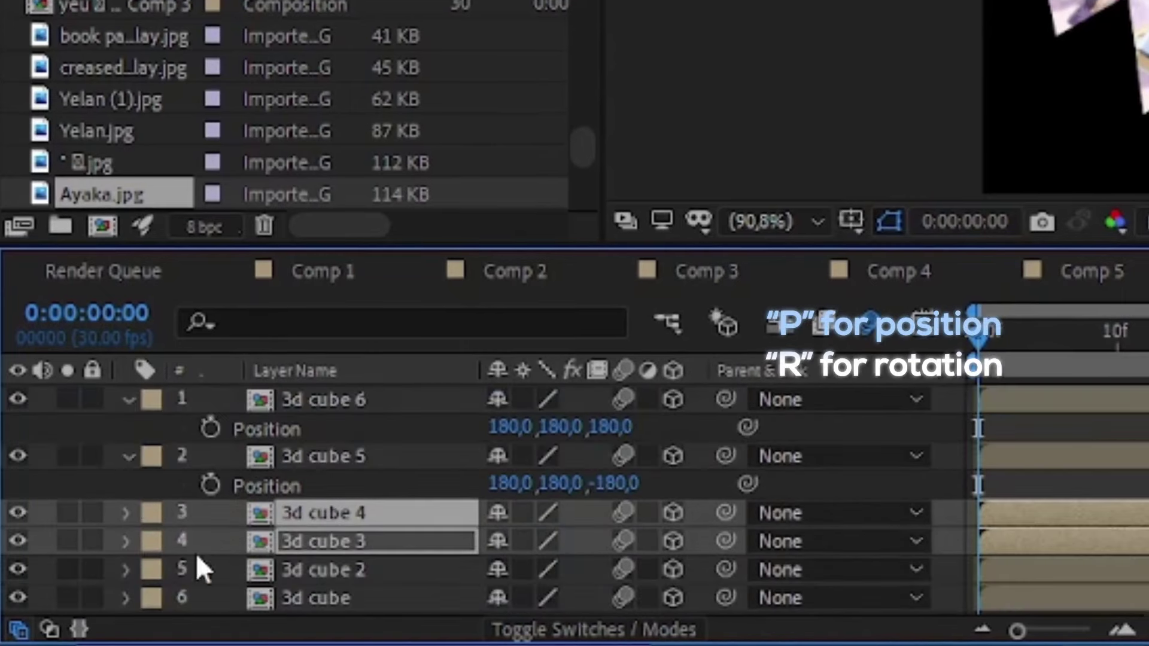
Set X position to 0 on 3d cube 4 and 360 on 3d cube 3.
{"action": "key", "text": "p"}
{"action": "scroll", "coordinate": [623, 511], "scroll_direction": "down", "scroll_amount": 2}
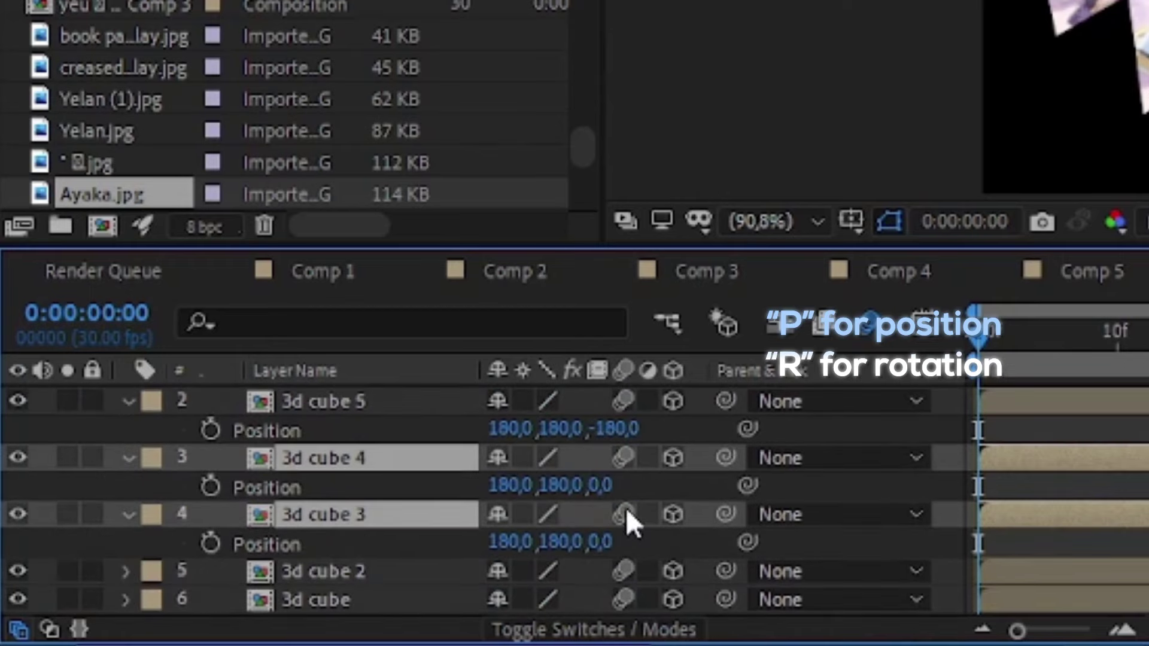
{"action": "left_click", "coordinate": [591, 497]}
{"action": "left_click", "coordinate": [522, 490]}
{"action": "type", "text": "0"}
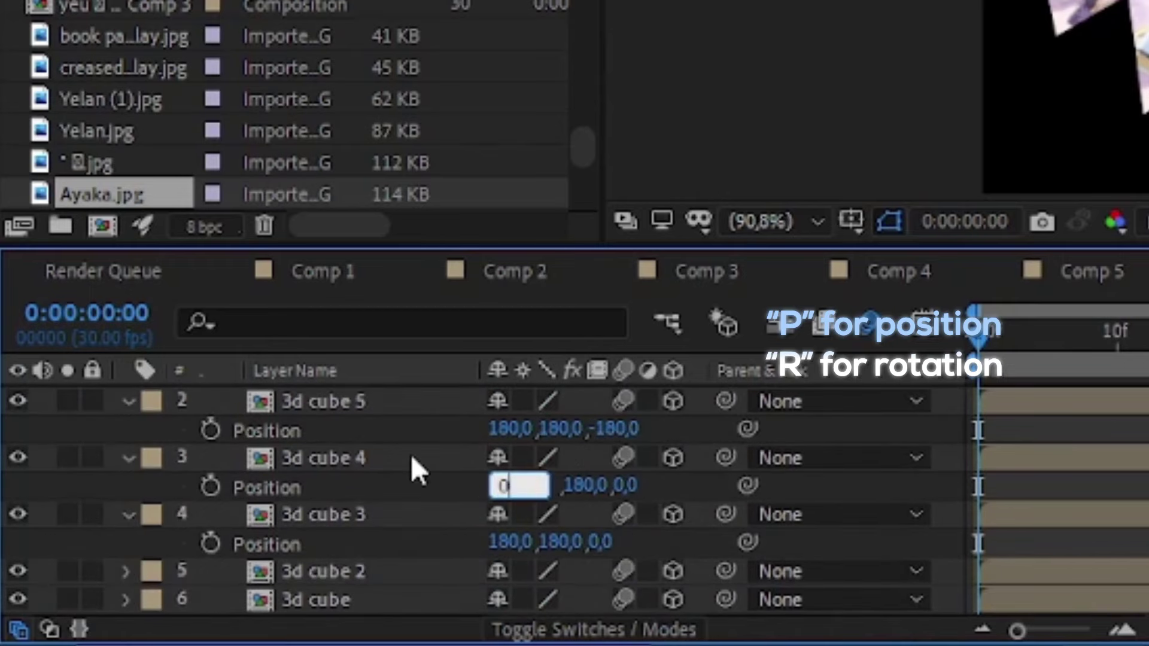
{"action": "left_click", "coordinate": [417, 469]}
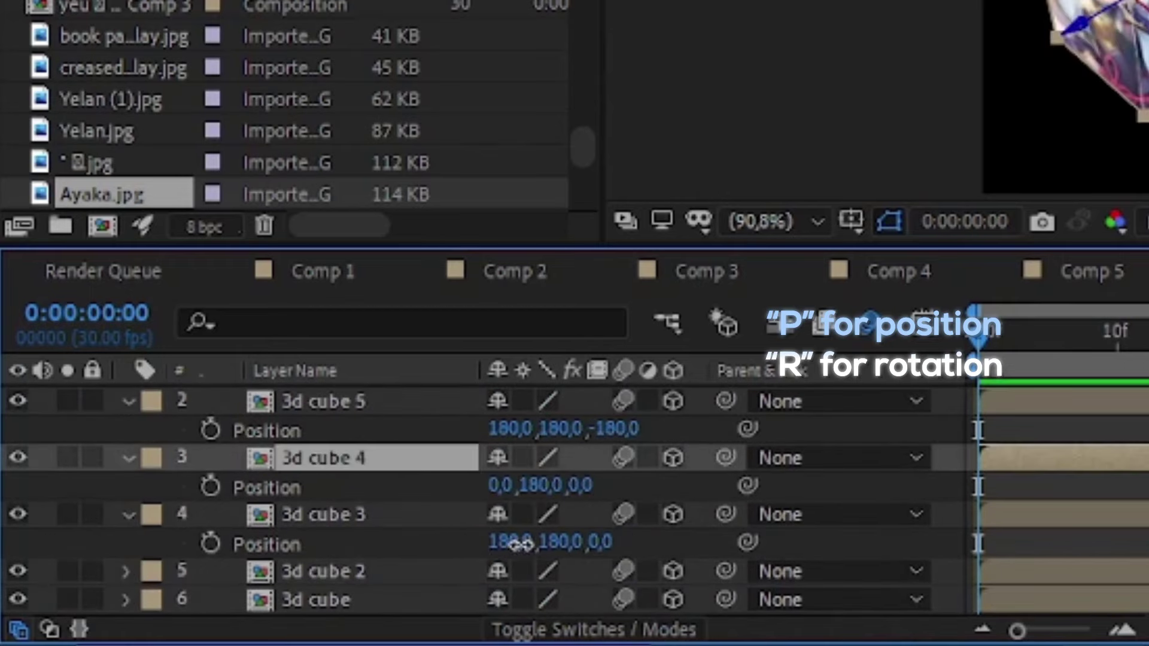
{"action": "mouse_move", "coordinate": [520, 544]}
{"action": "left_mouse_down"}
{"action": "mouse_move", "coordinate": [477, 534]}
{"action": "mouse_move", "coordinate": [507, 533]}
{"action": "left_mouse_up"}
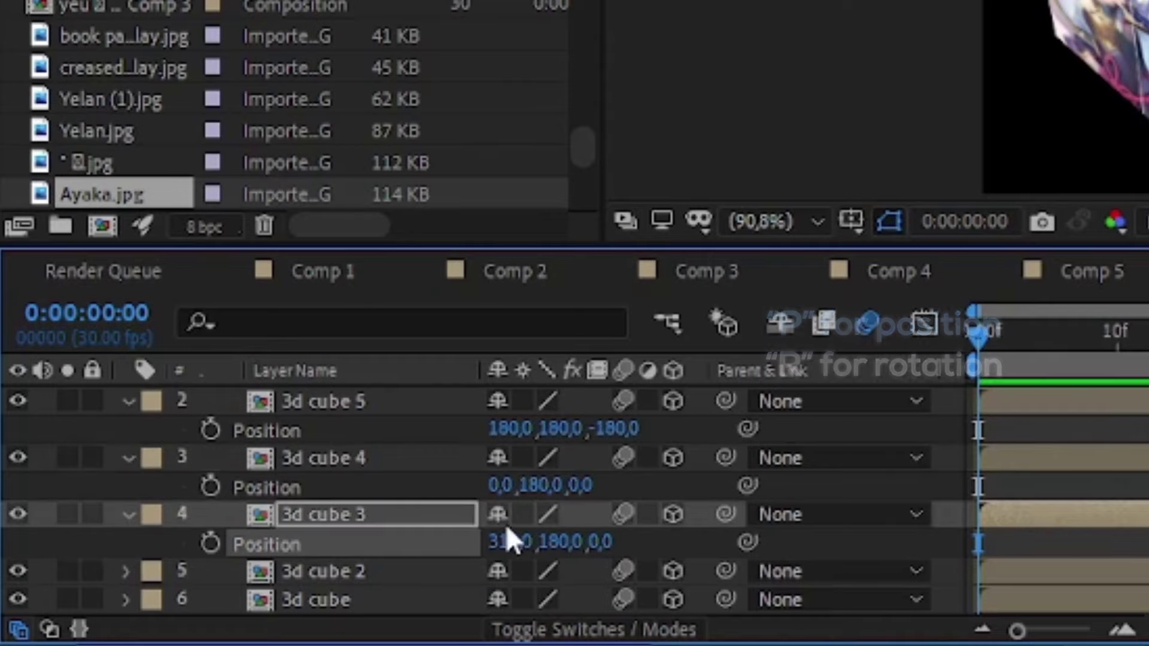
{"action": "left_click", "coordinate": [506, 543]}
{"action": "type", "text": "3"}
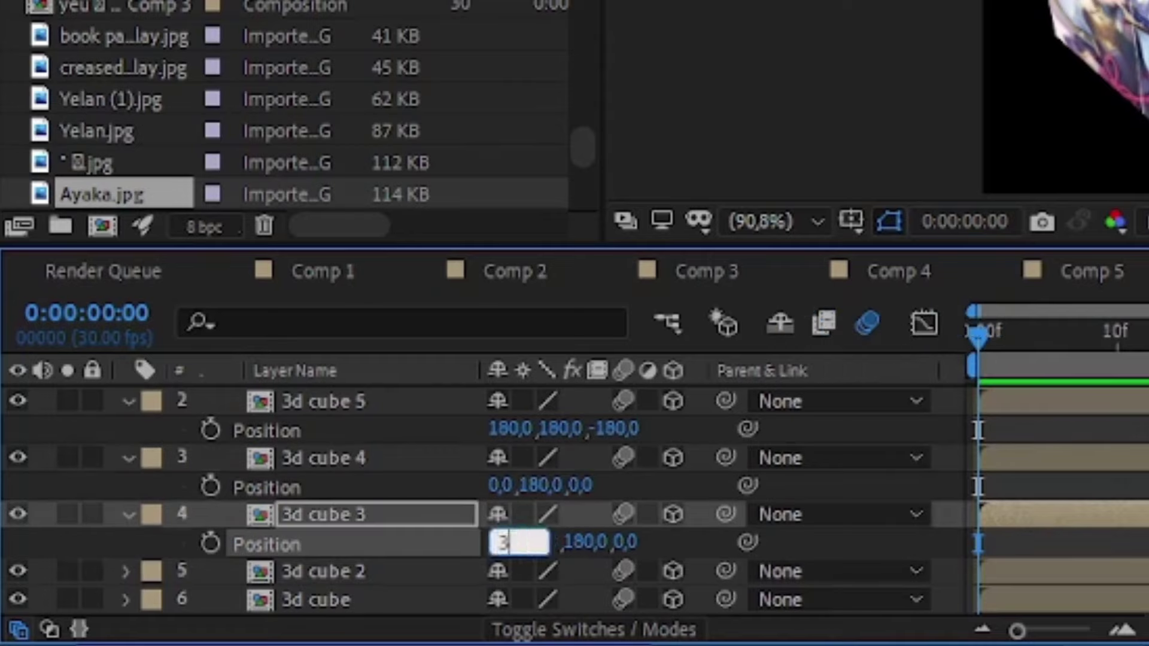
{"action": "type", "text": "40"}
{"action": "key", "text": "Return"}
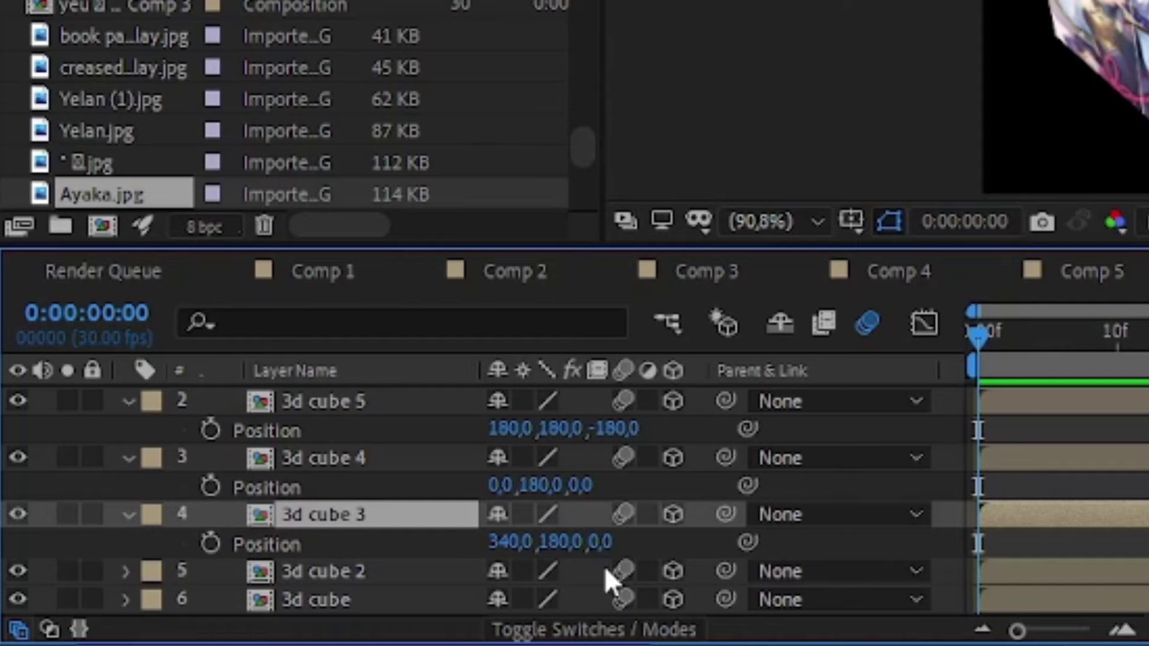
{"action": "left_click", "coordinate": [510, 542]}
{"action": "type", "text": "30"}
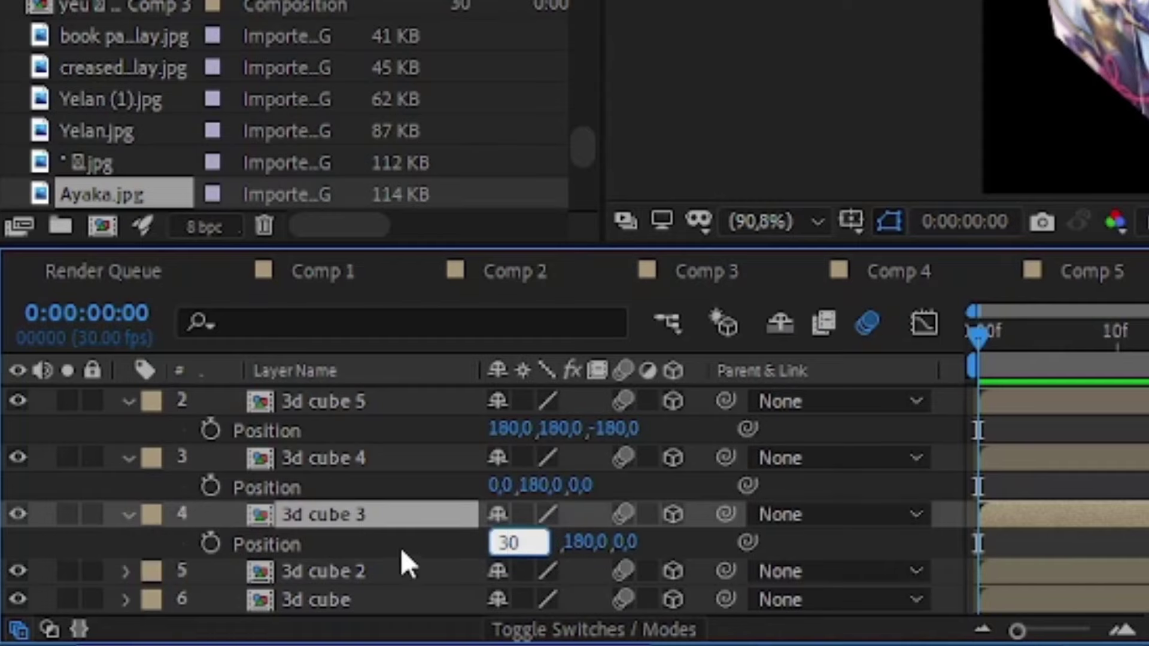
{"action": "type", "text": "6"}
{"action": "key", "text": "Return"}
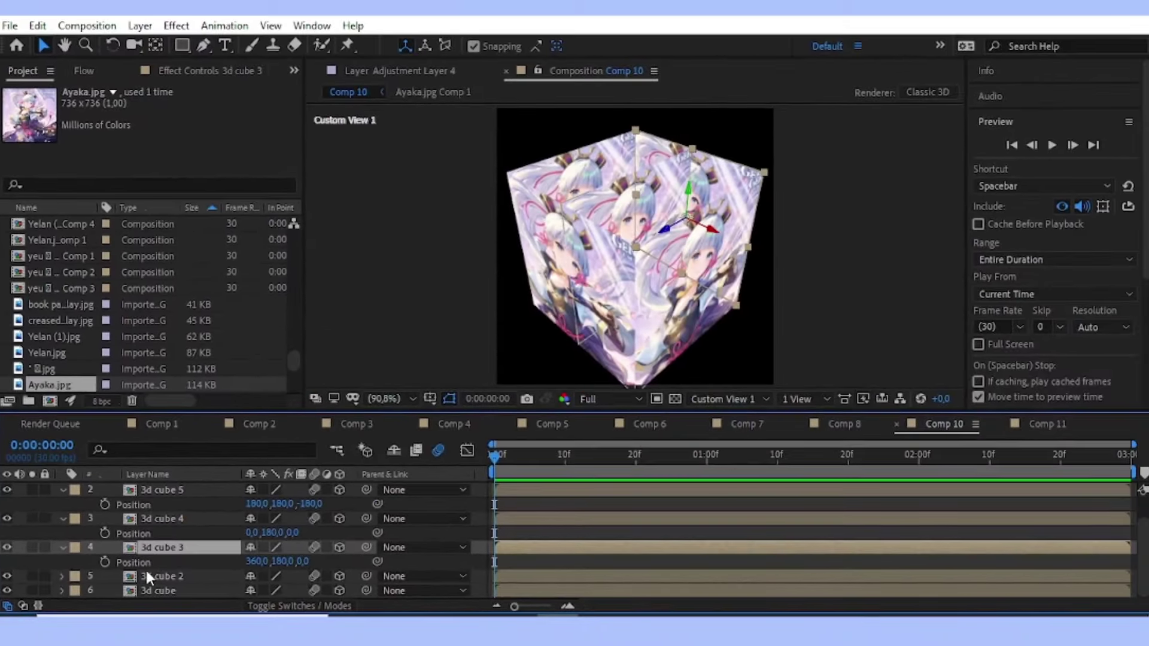
Rotate 3d cube 2 and 3d cube by 90° in X.
{"action": "left_click", "coordinate": [145, 575]}
{"action": "left_click", "coordinate": [123, 587], "text": "shift"}
{"action": "key", "text": "r"}
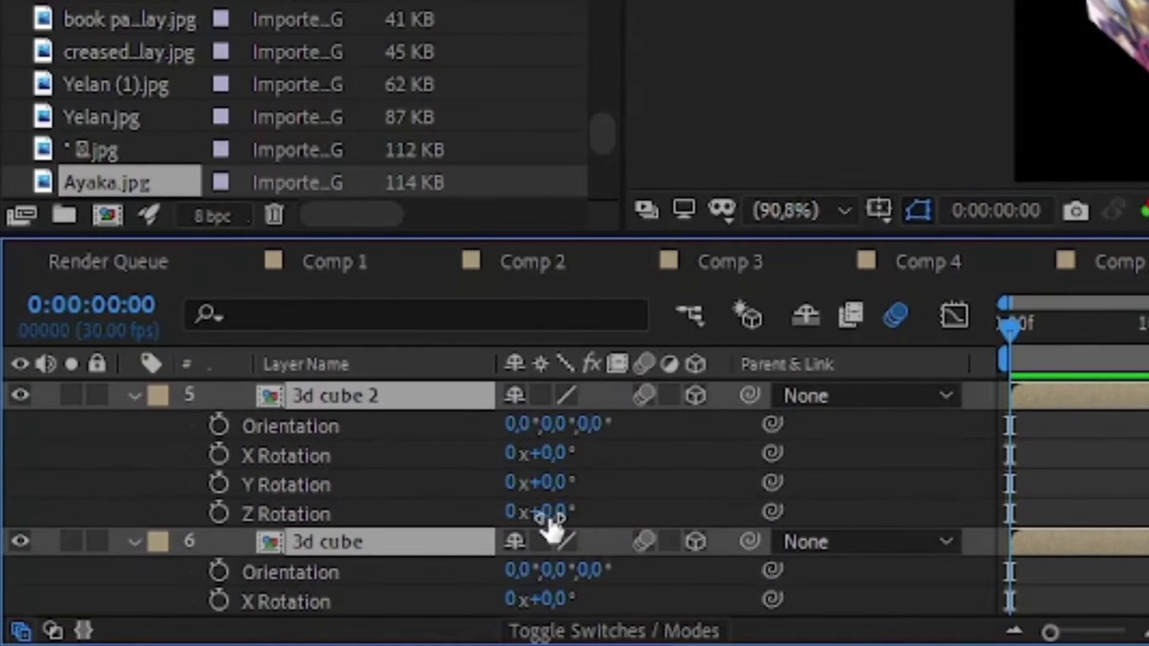
{"action": "left_click", "coordinate": [553, 453]}
{"action": "type", "text": "90"}
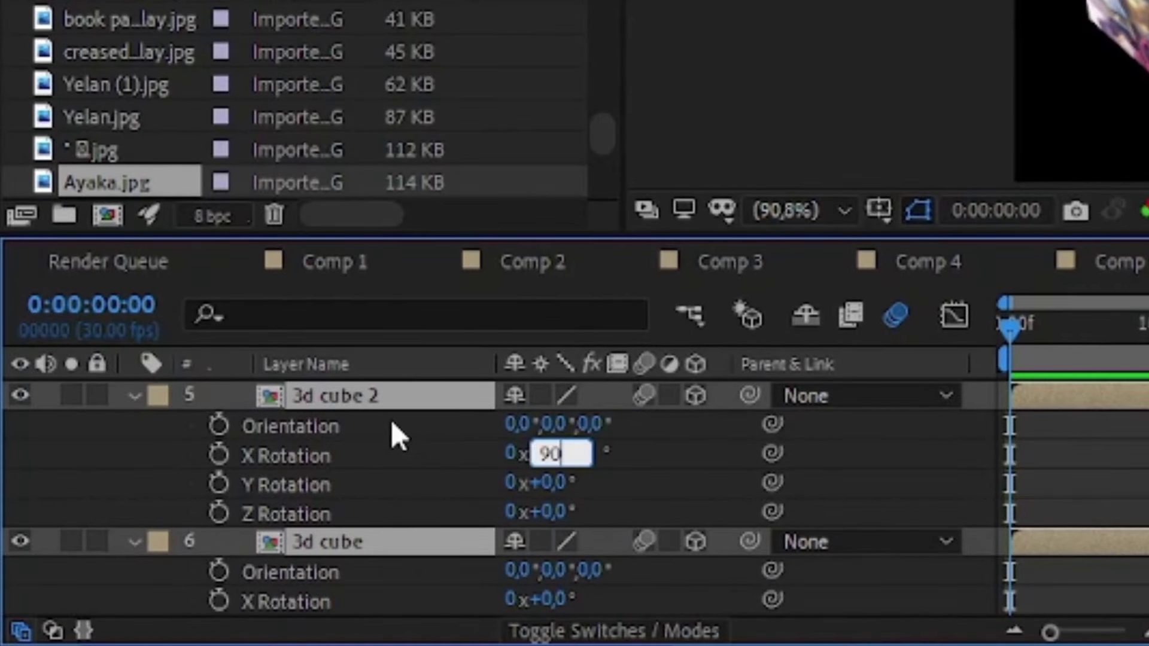
{"action": "key", "text": "Return"}
{"action": "left_click", "coordinate": [137, 397]}
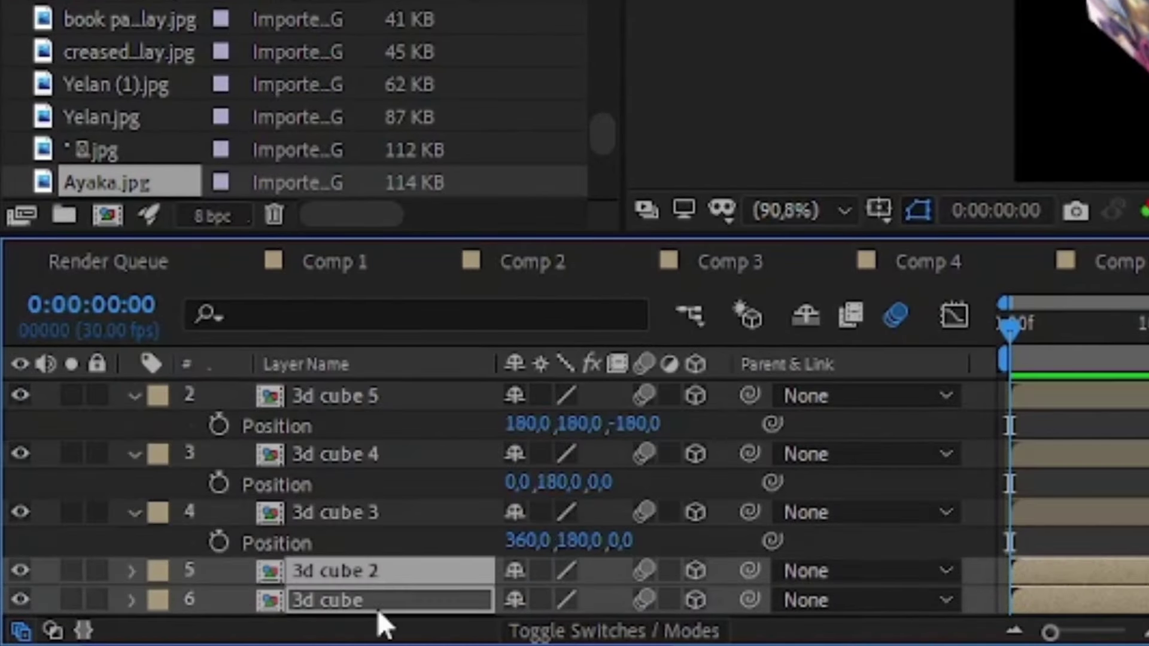
Set Y position to 0 on 3d cube 2 and 360 on 3d cube, then collapse all layers.
{"action": "key", "text": "p"}
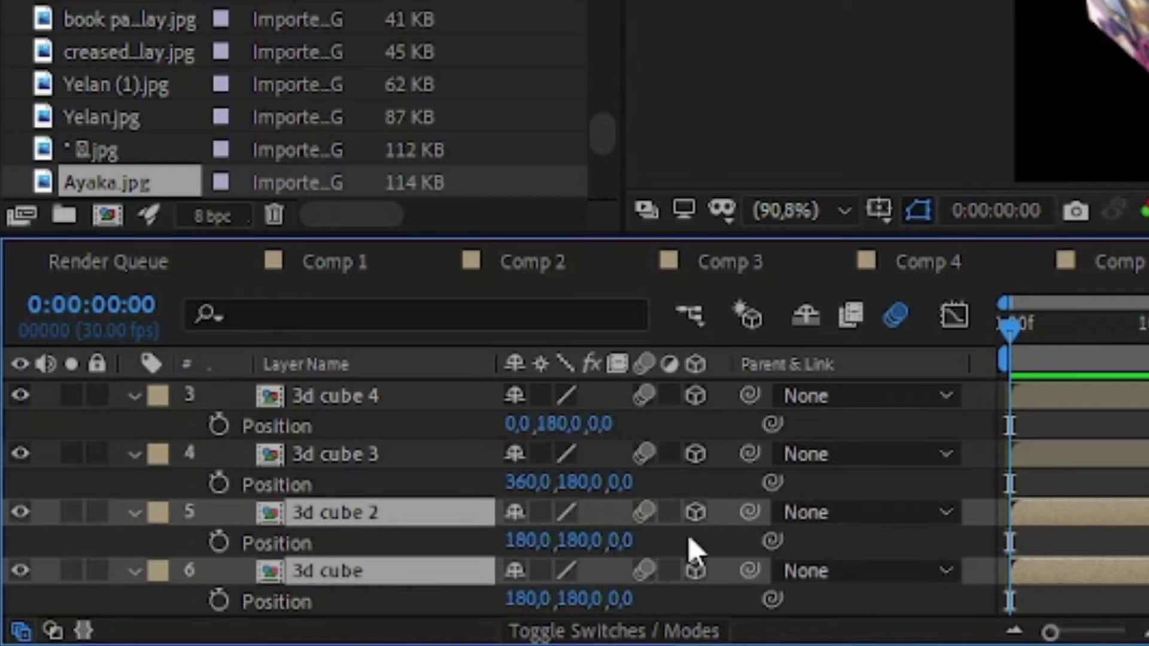
{"action": "left_click", "coordinate": [585, 540]}
{"action": "type", "text": "0"}
{"action": "key", "text": "Return"}
{"action": "left_click", "coordinate": [590, 598]}
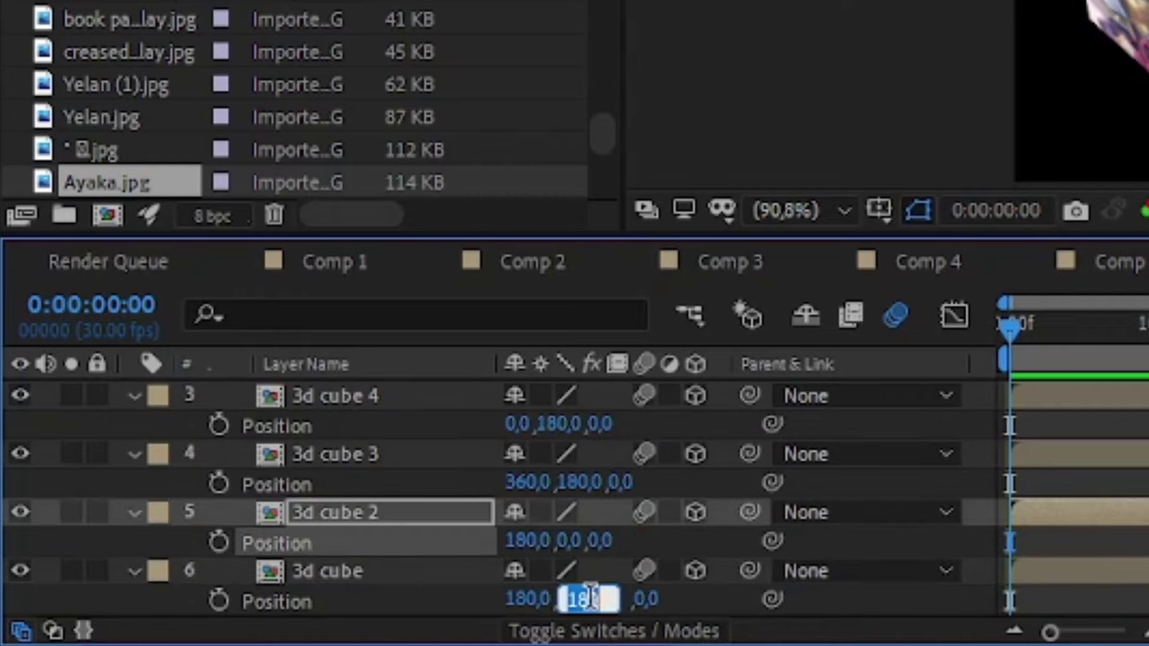
{"action": "type", "text": "360"}
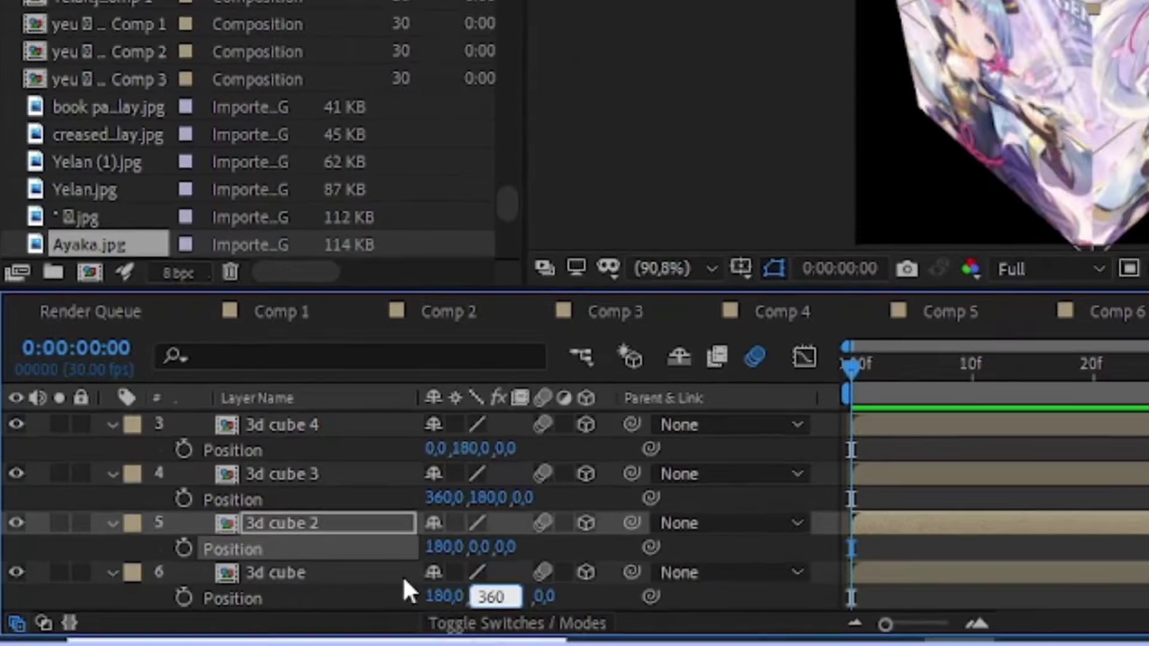
{"action": "key", "text": "Return"}
{"action": "scroll", "coordinate": [103, 488], "scroll_direction": "up", "scroll_amount": 3}
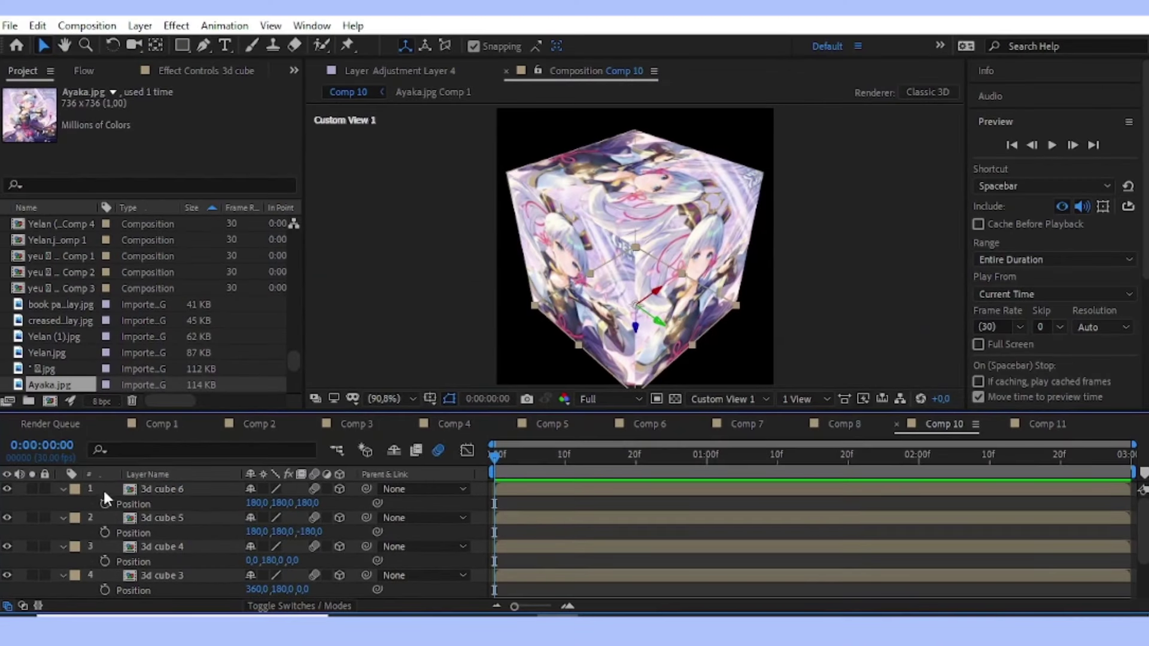
{"action": "key", "text": "ctrl+a"}
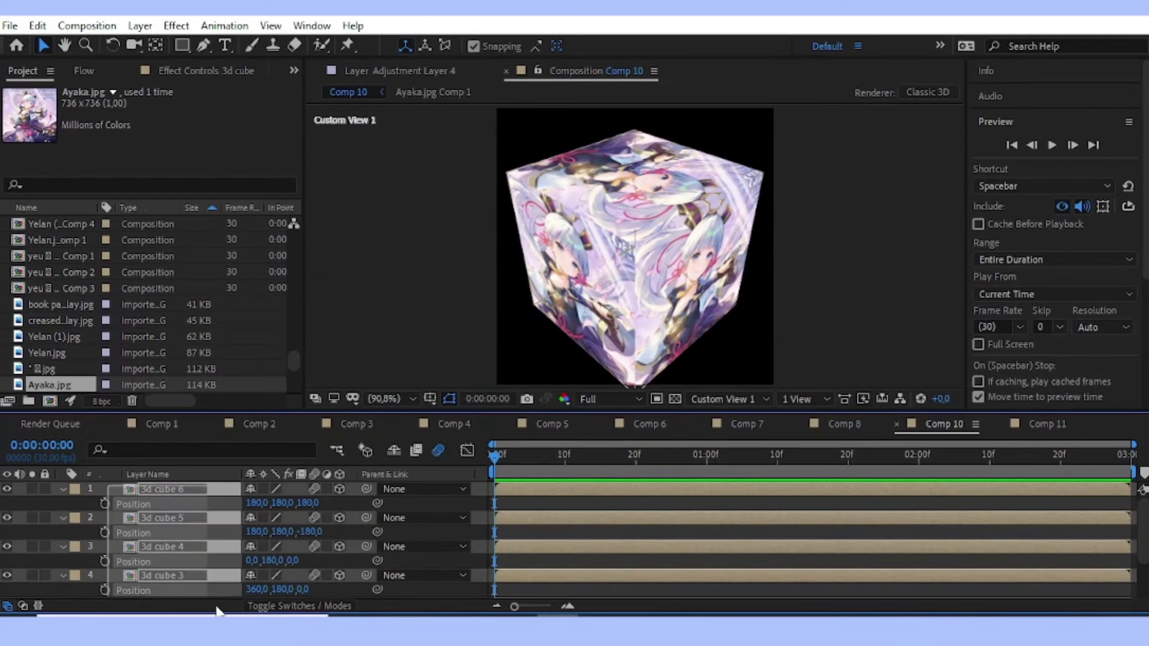
{"action": "left_click", "coordinate": [60, 490]}
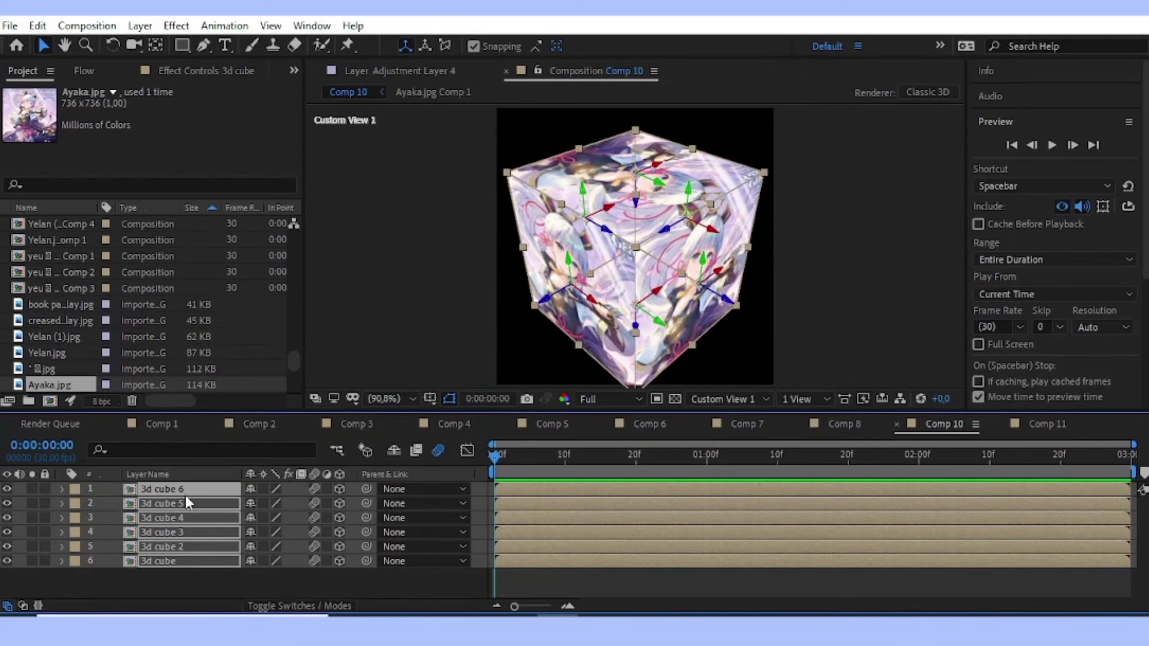
{"action": "left_click", "coordinate": [662, 578]}
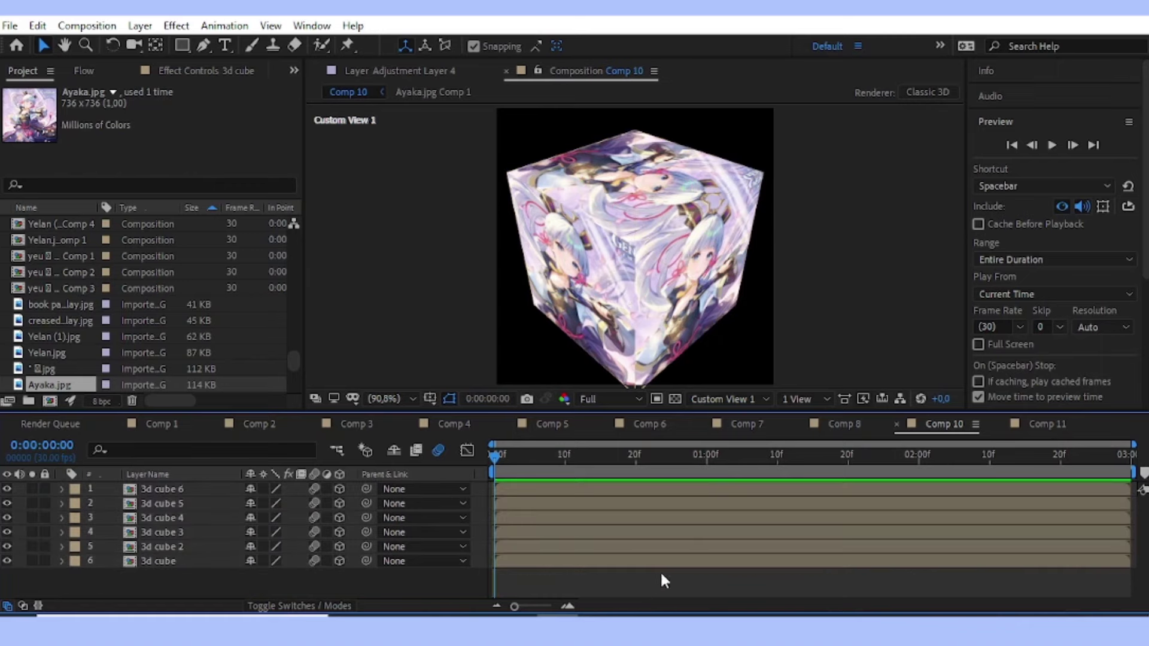
Switch the viewer to Active Camera and add a new null object, Null 73.
{"action": "left_click", "coordinate": [731, 399]}
{"action": "left_click", "coordinate": [731, 413]}
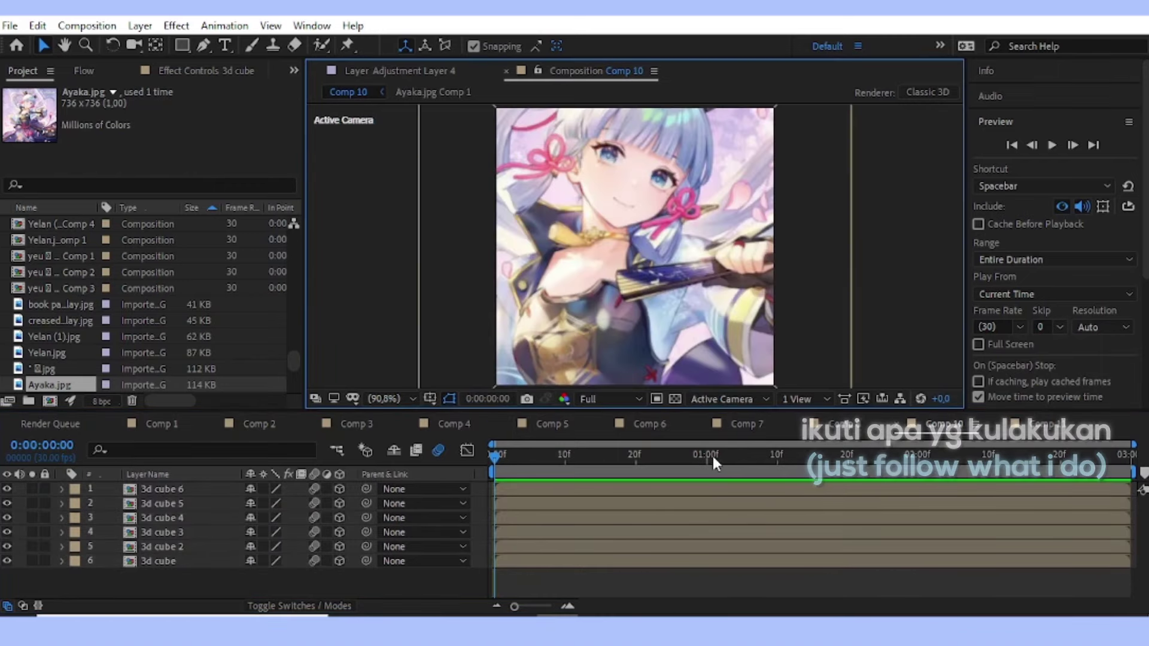
{"action": "left_click", "coordinate": [150, 28]}
{"action": "mouse_move", "coordinate": [217, 48]}
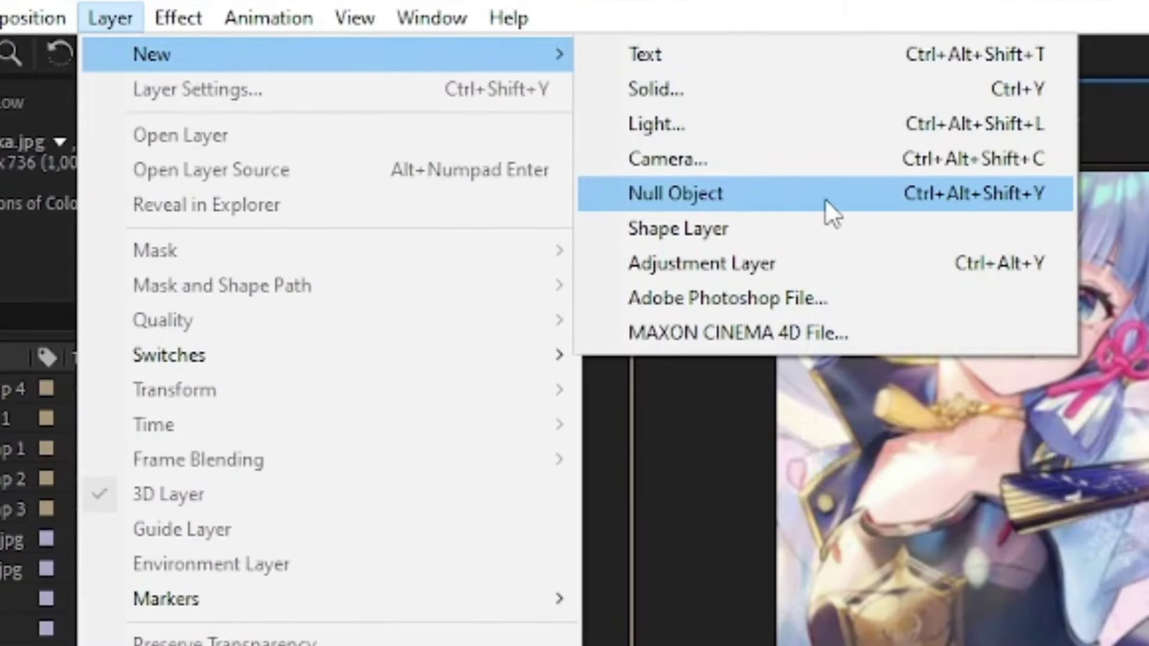
{"action": "left_click", "coordinate": [826, 200]}
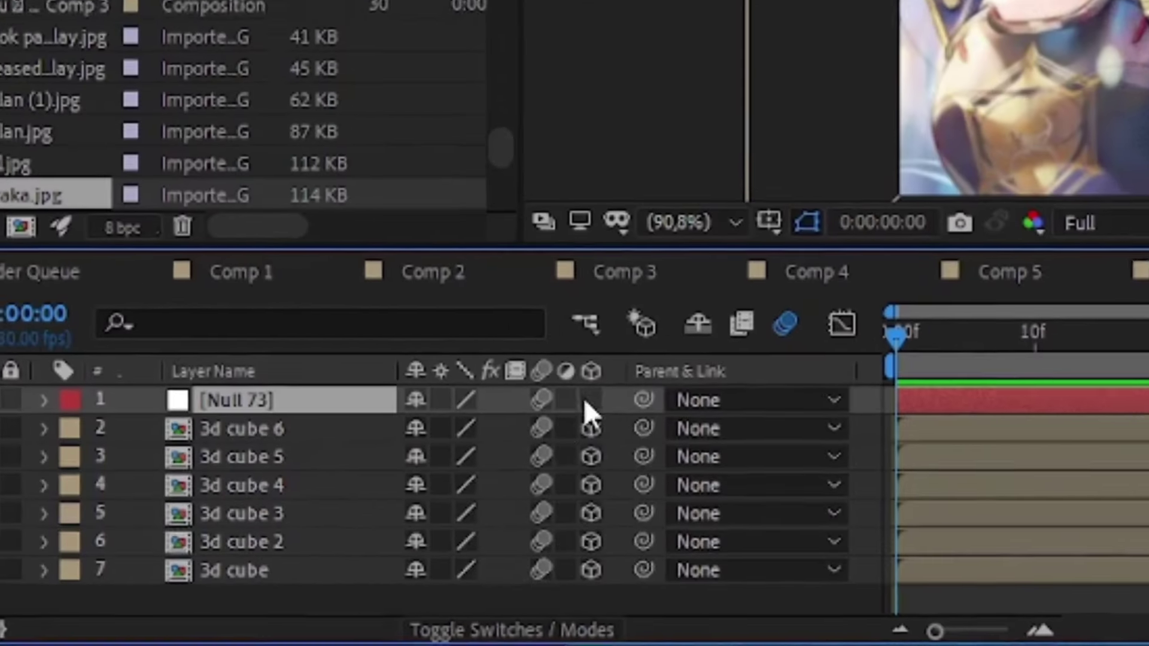
Make Null 73 a 3D layer and parent all six cube faces to it.
{"action": "left_click", "coordinate": [587, 401]}
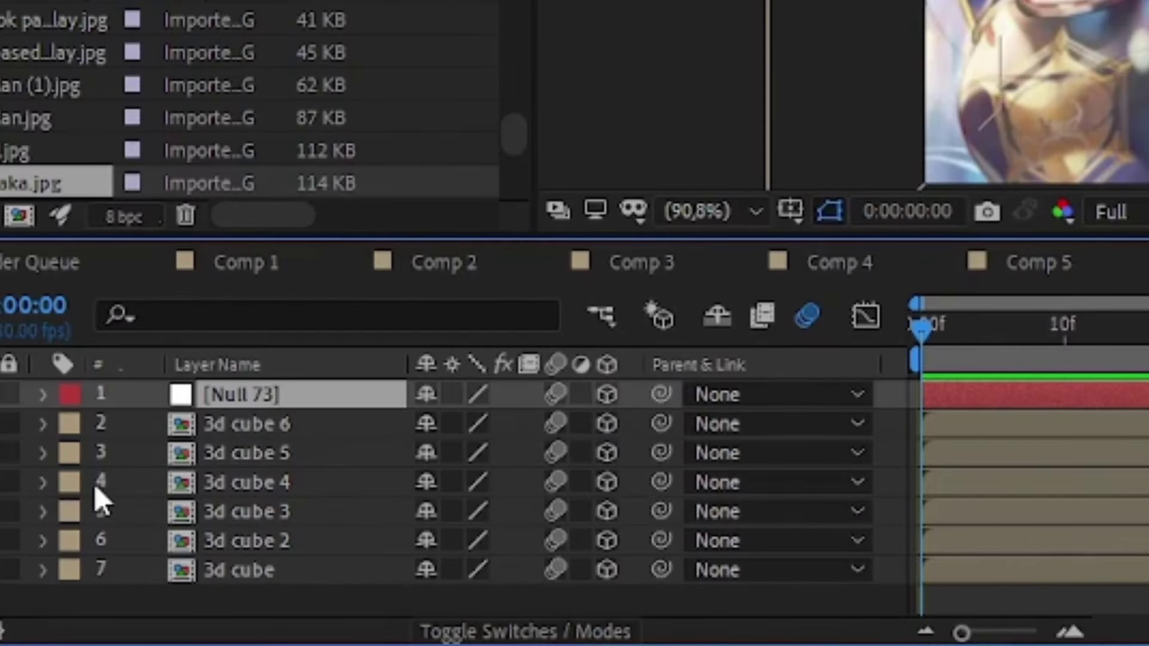
{"action": "left_click_drag", "start_coordinate": [151, 433], "coordinate": [154, 577]}
{"action": "left_click_drag", "start_coordinate": [661, 425], "coordinate": [343, 399]}
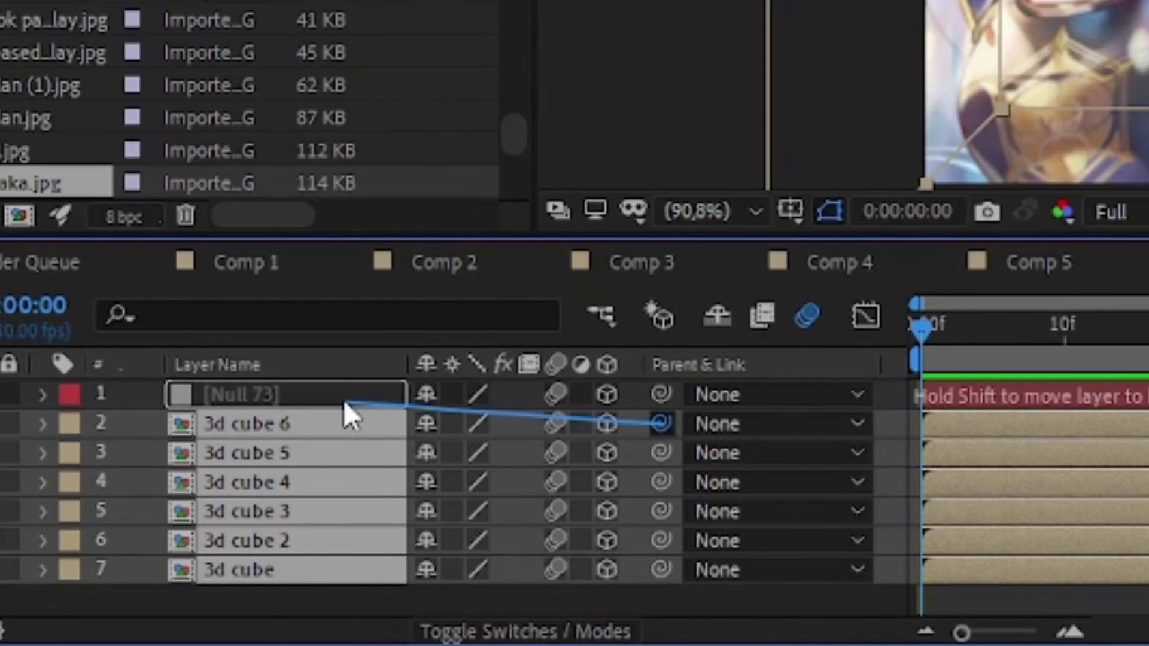
{"action": "left_click", "coordinate": [343, 400]}
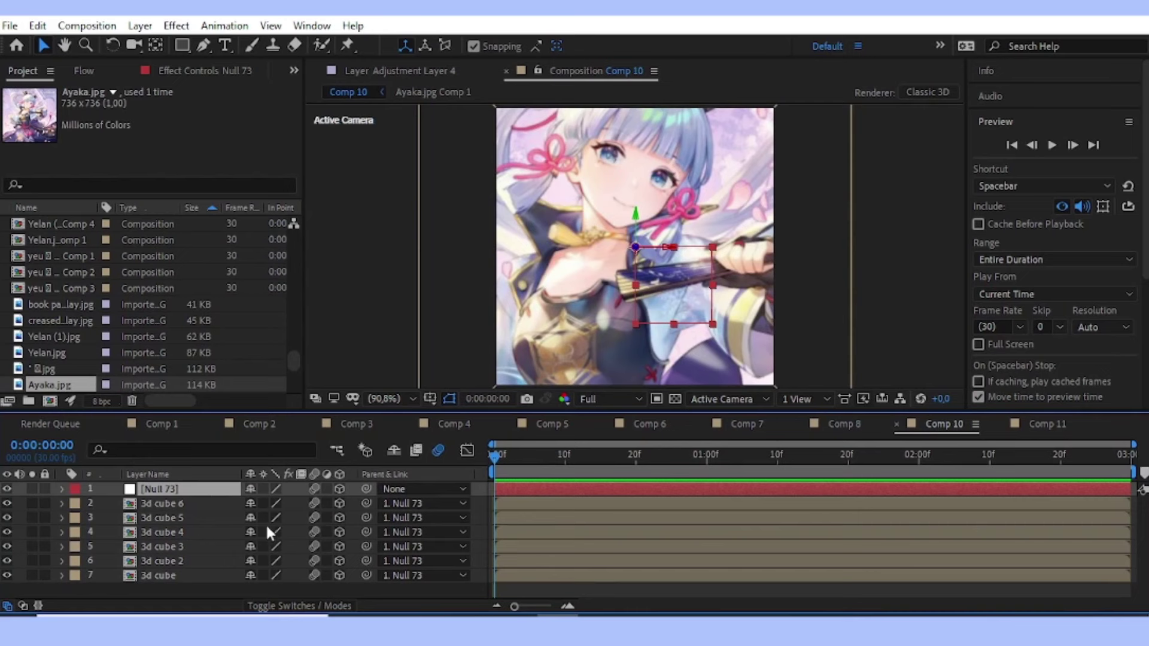
Keyframe Null 73's Scale from 116% at frame 0 to 49% at frame 25.
{"action": "key", "text": "s"}
{"action": "left_click_drag", "start_coordinate": [271, 504], "coordinate": [285, 503]}
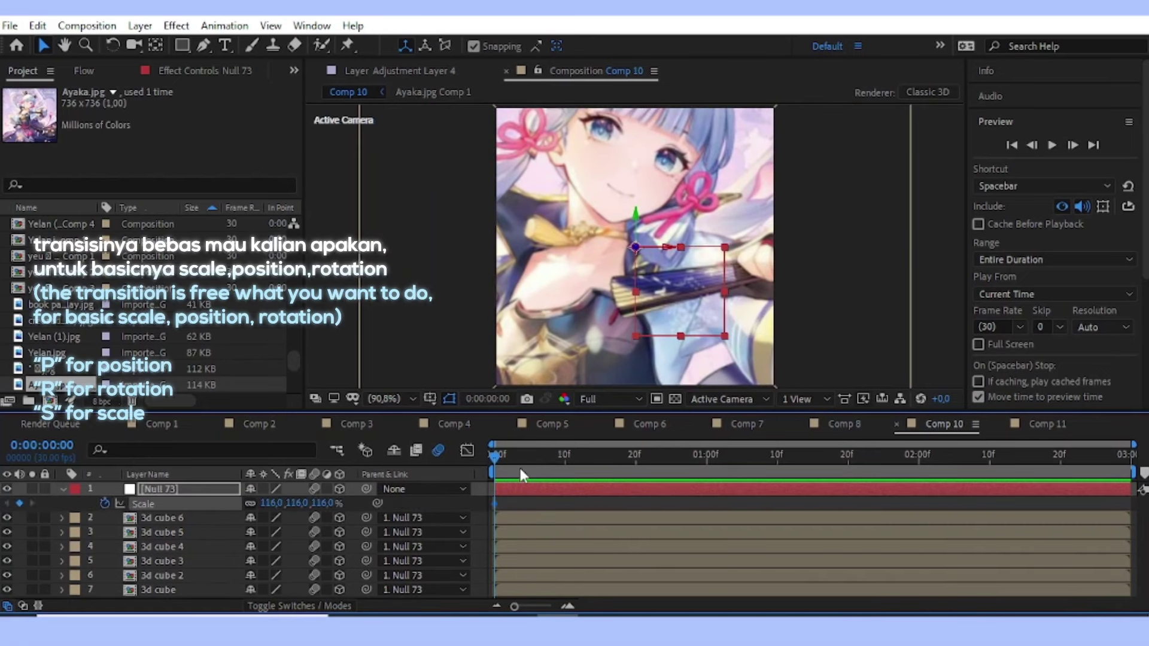
{"action": "left_click_drag", "start_coordinate": [519, 459], "coordinate": [679, 500]}
{"action": "left_click_drag", "start_coordinate": [314, 503], "coordinate": [277, 518]}
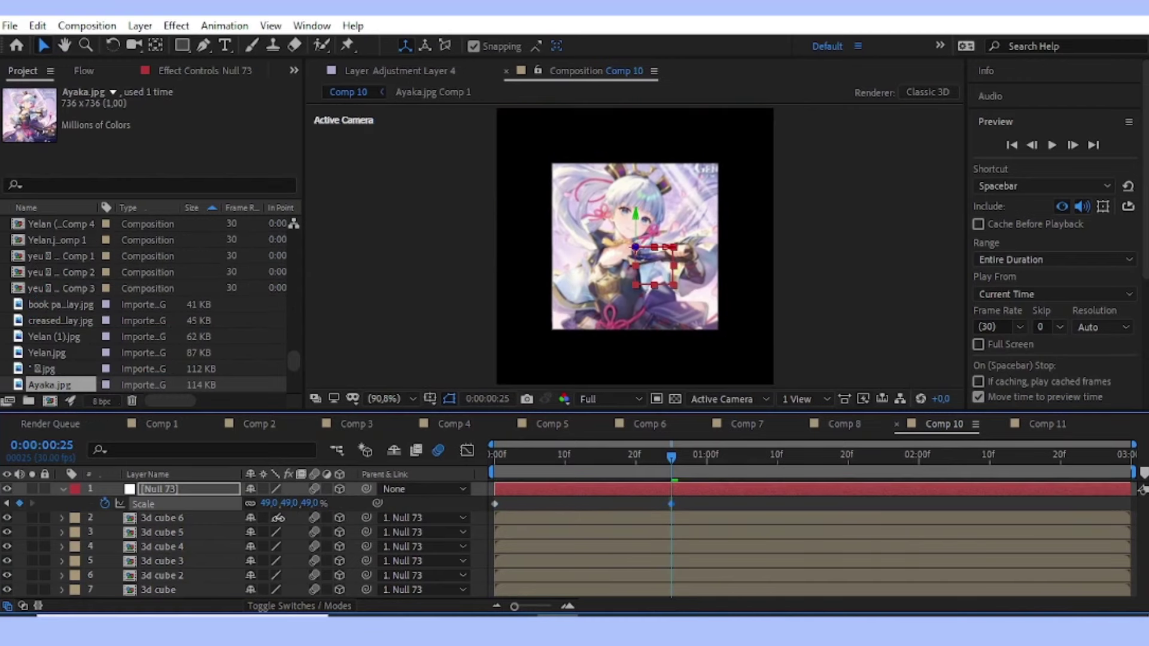
{"action": "key", "text": "Home"}
Keyframe Null 73's rotation from X -44°, Y -112° at the start to 0° at frame 25.
{"action": "key", "text": "r"}
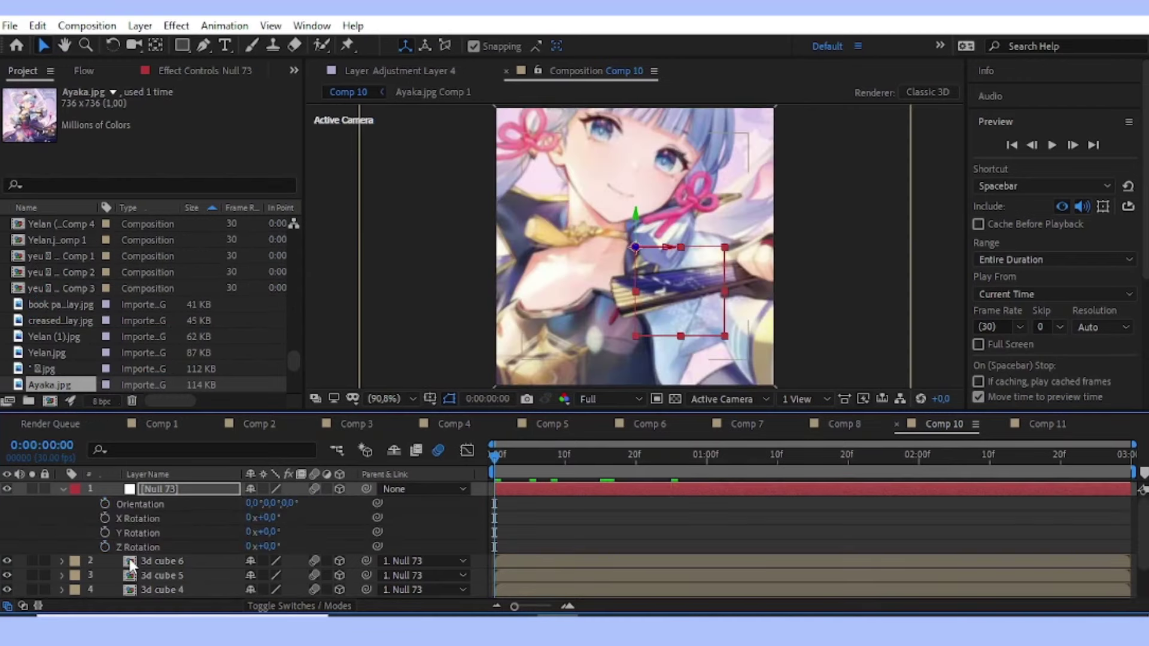
{"action": "left_click", "coordinate": [105, 518]}
{"action": "left_click", "coordinate": [105, 531]}
{"action": "key", "text": "u"}
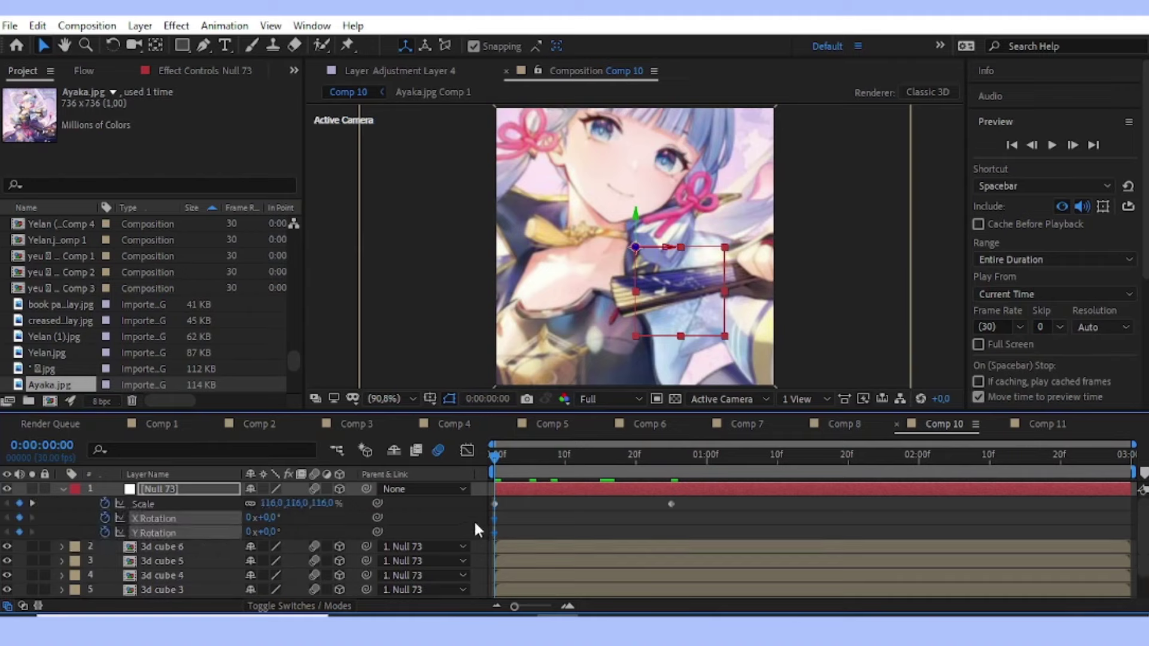
{"action": "left_click_drag", "start_coordinate": [636, 529], "coordinate": [675, 530]}
{"action": "left_click_drag", "start_coordinate": [266, 532], "coordinate": [277, 548]}
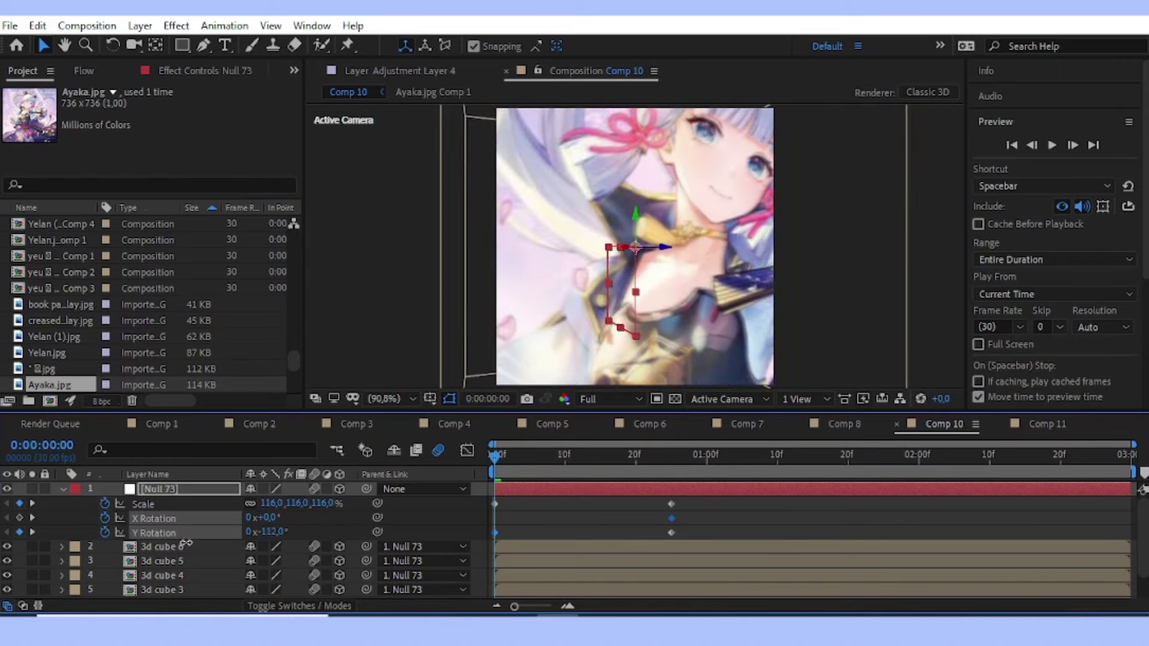
{"action": "left_click_drag", "start_coordinate": [266, 518], "coordinate": [231, 525]}
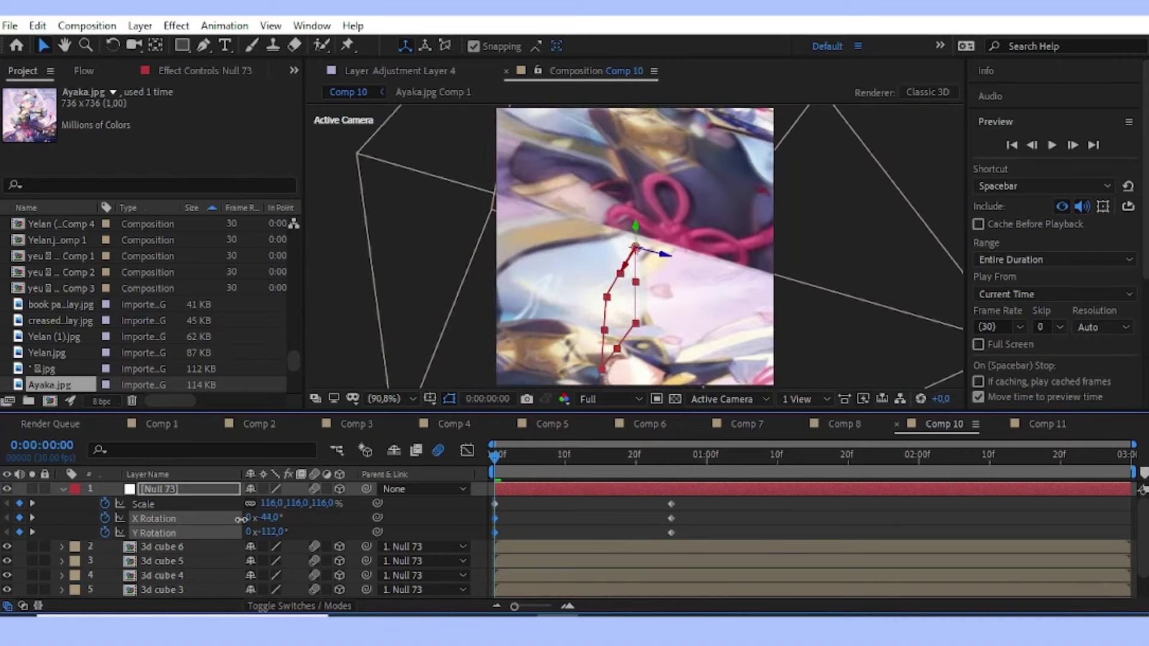
{"action": "mouse_move", "coordinate": [500, 456]}
{"action": "left_mouse_down"}
{"action": "mouse_move", "coordinate": [627, 475]}
{"action": "mouse_move", "coordinate": [669, 494]}
{"action": "left_mouse_up"}
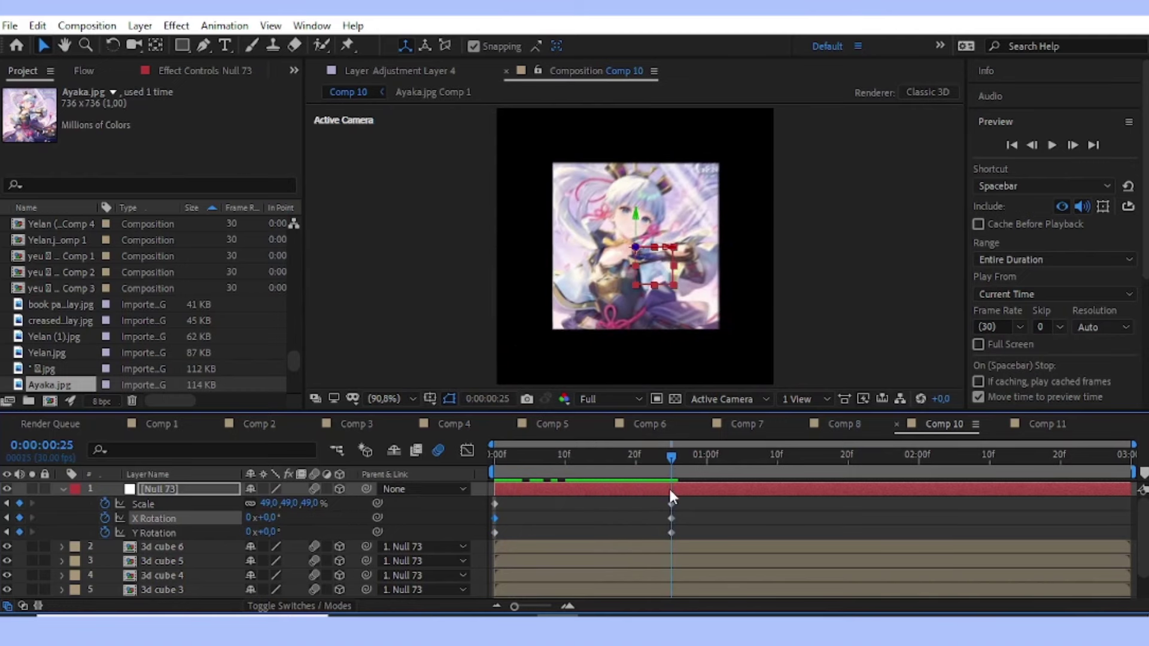
{"action": "left_click_drag", "start_coordinate": [629, 456], "coordinate": [621, 460]}
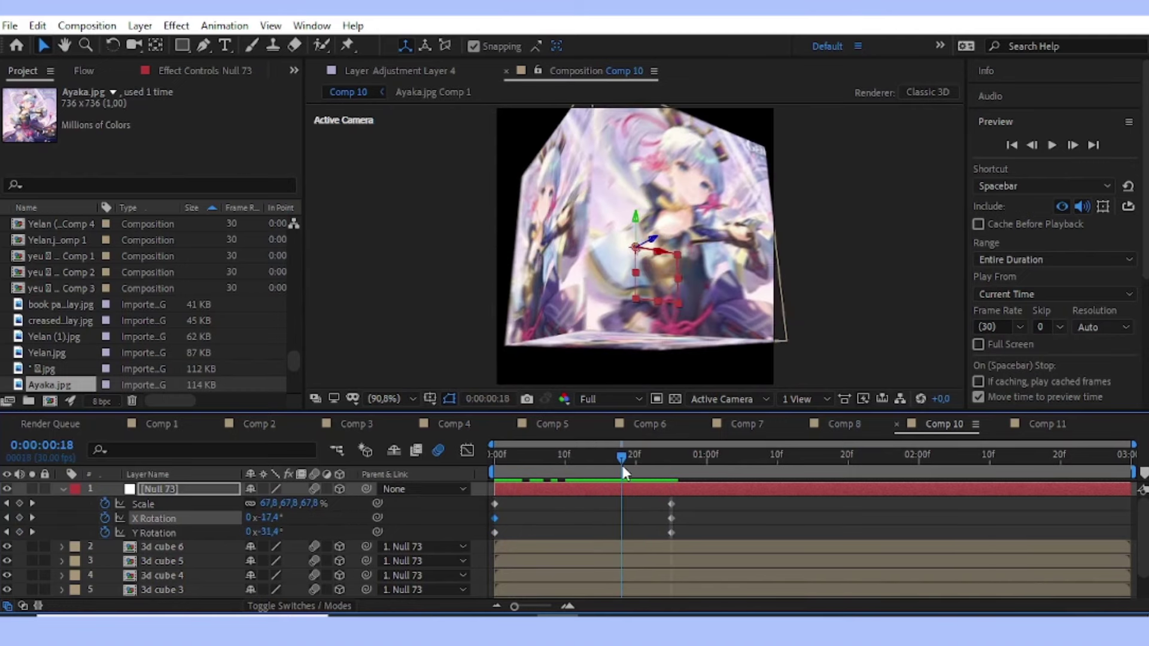
{"action": "key", "text": "r"}
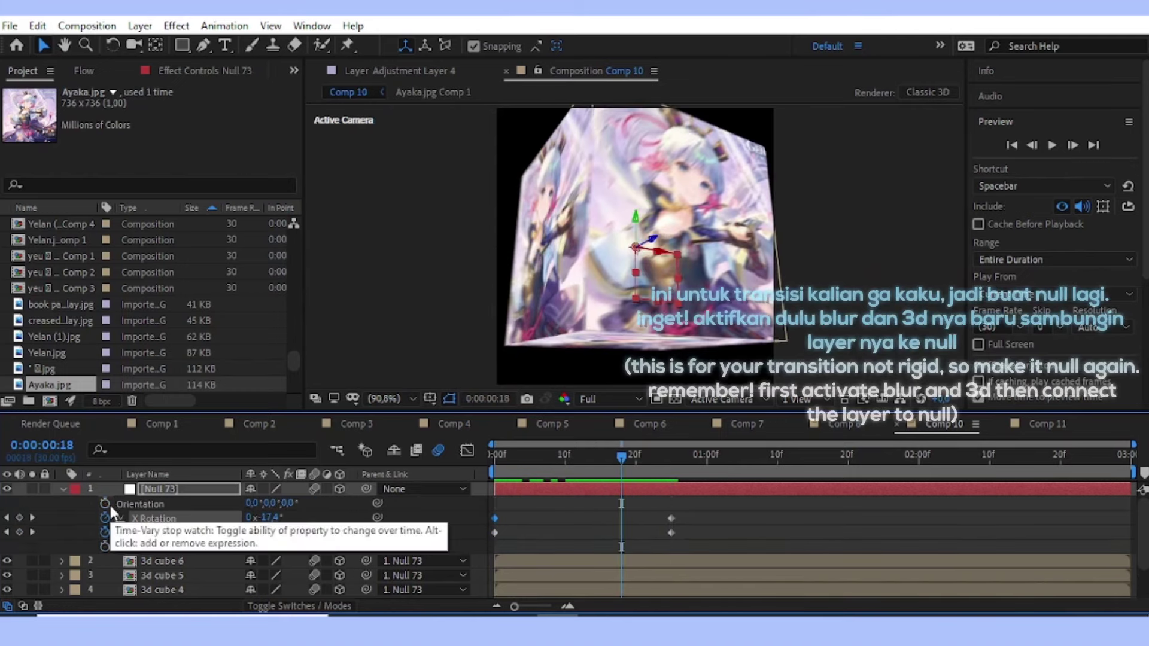
Add Null 74 with motion blur and 3D on, and parent Null 73 to it.
{"action": "left_click", "coordinate": [146, 27]}
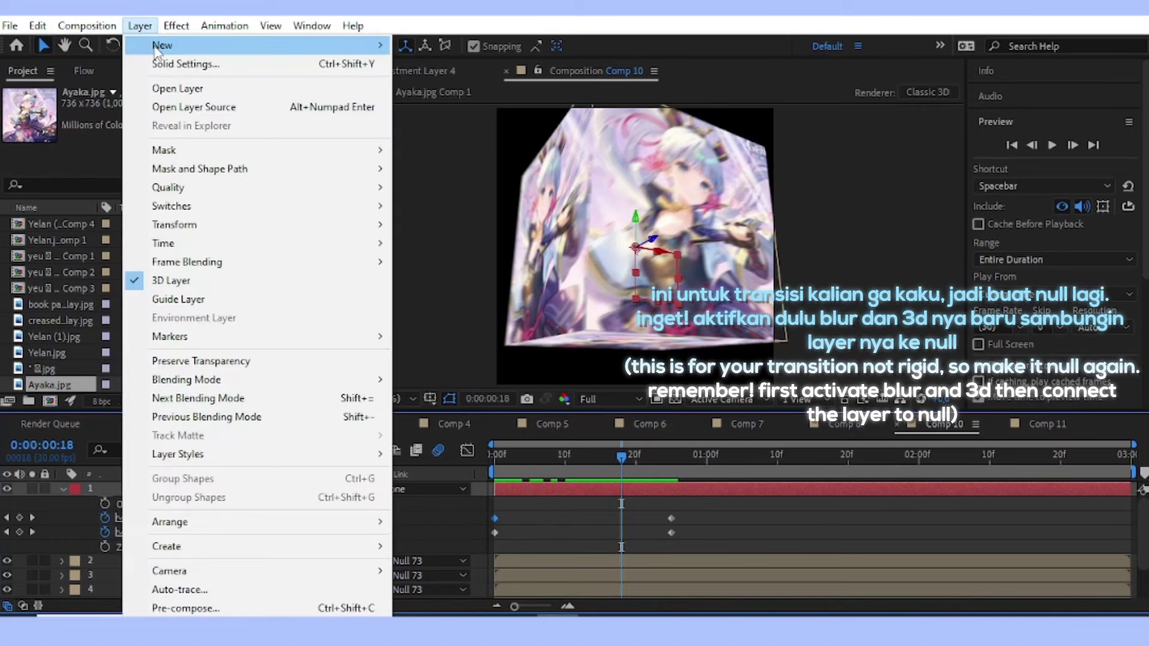
{"action": "mouse_move", "coordinate": [179, 45]}
{"action": "left_click", "coordinate": [442, 120]}
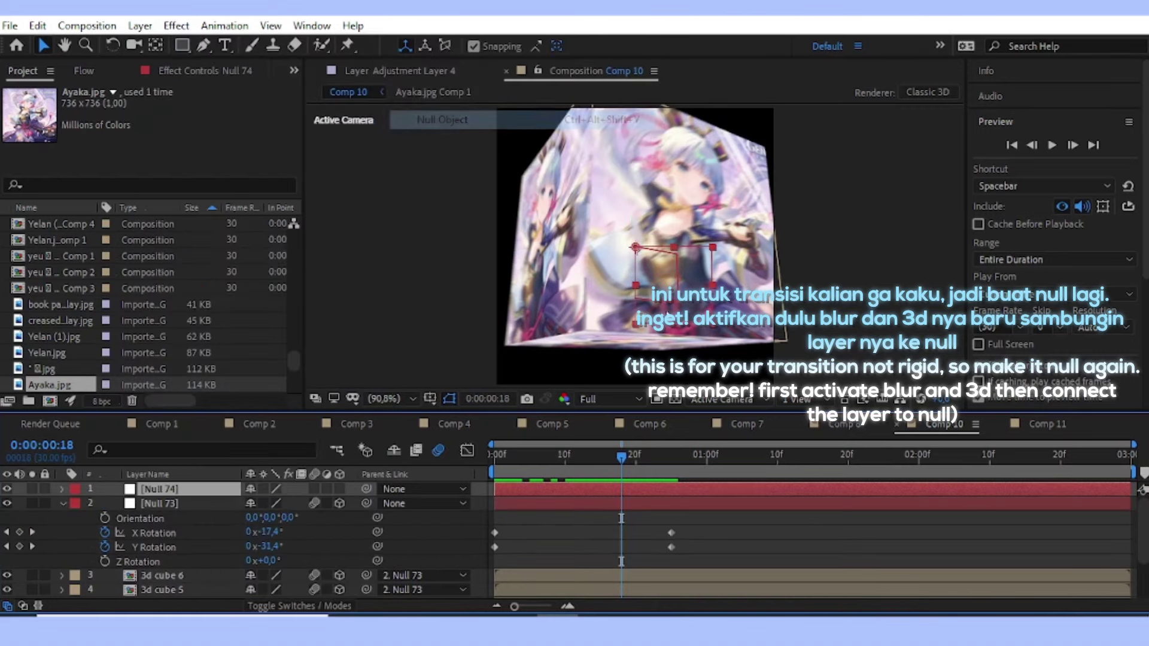
{"action": "left_click", "coordinate": [721, 455]}
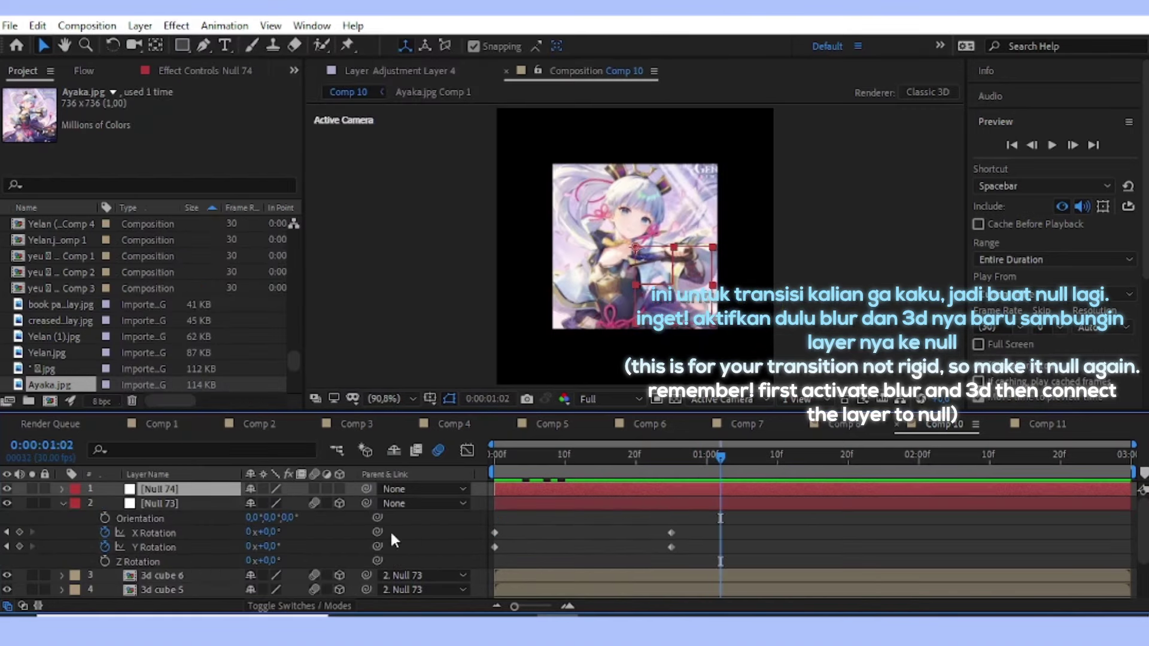
{"action": "left_click", "coordinate": [314, 489]}
{"action": "left_click", "coordinate": [339, 489]}
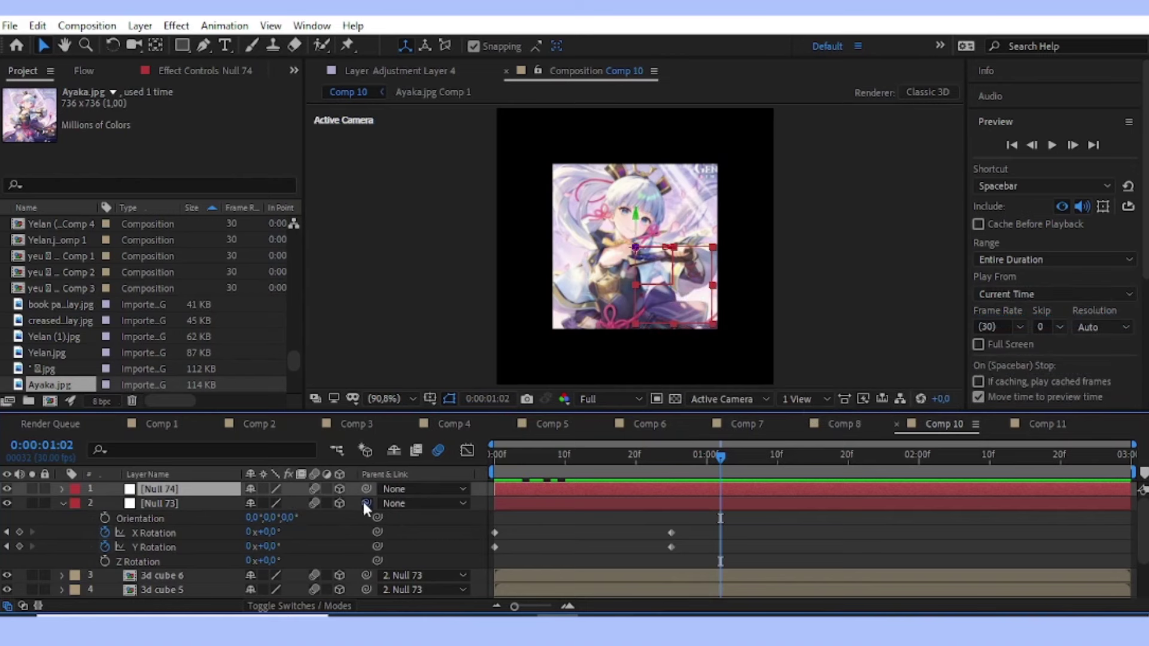
{"action": "left_click_drag", "start_coordinate": [366, 503], "coordinate": [174, 489]}
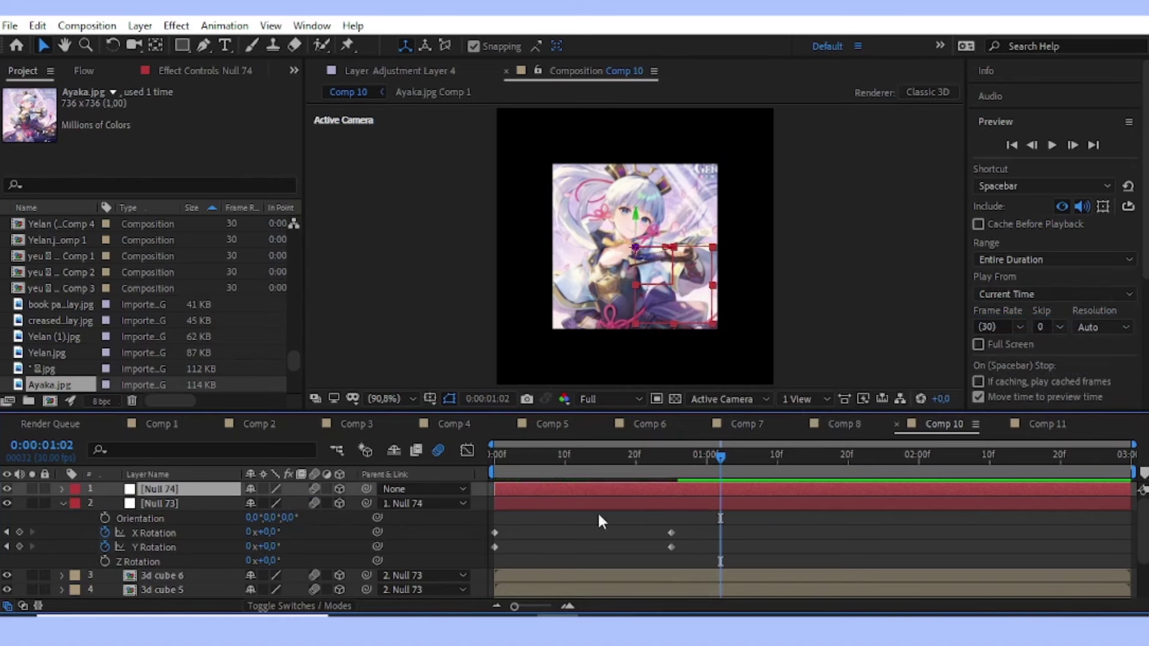
Keyframe Null 74 from 100% to 63% scale, X 32°, Y 219° by 1:11.
{"action": "left_click_drag", "start_coordinate": [641, 459], "coordinate": [600, 469]}
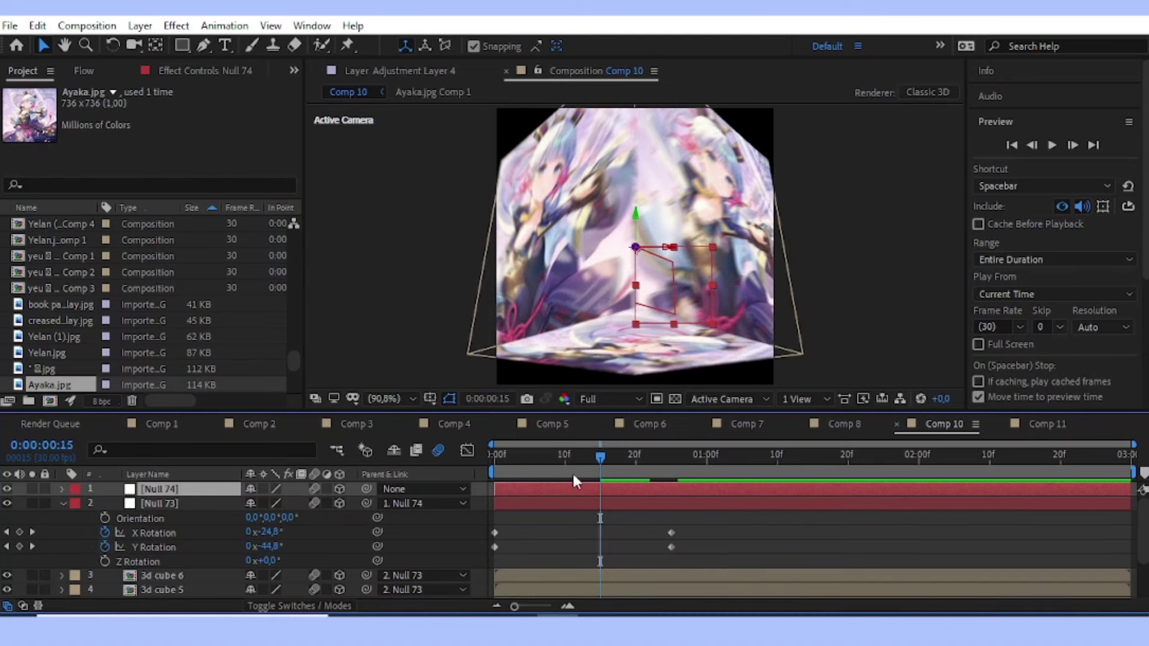
{"action": "key", "text": "r"}
{"action": "left_click", "coordinate": [105, 518]}
{"action": "left_click", "coordinate": [105, 532]}
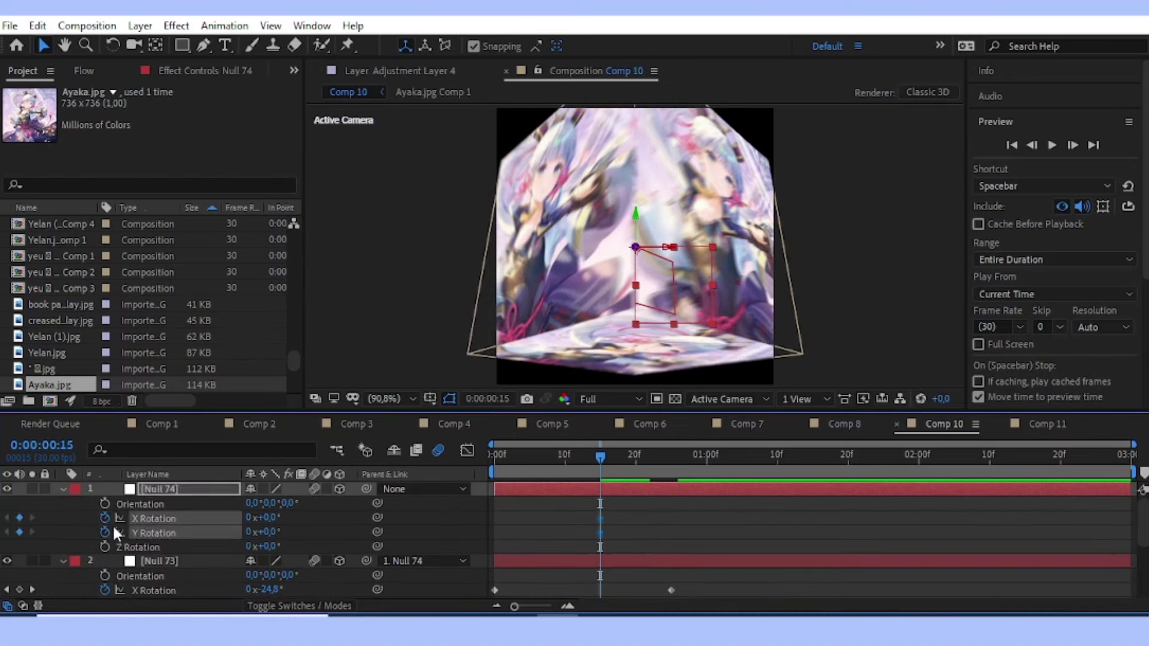
{"action": "key", "text": "s"}
{"action": "left_click", "coordinate": [105, 504]}
{"action": "key", "text": "u"}
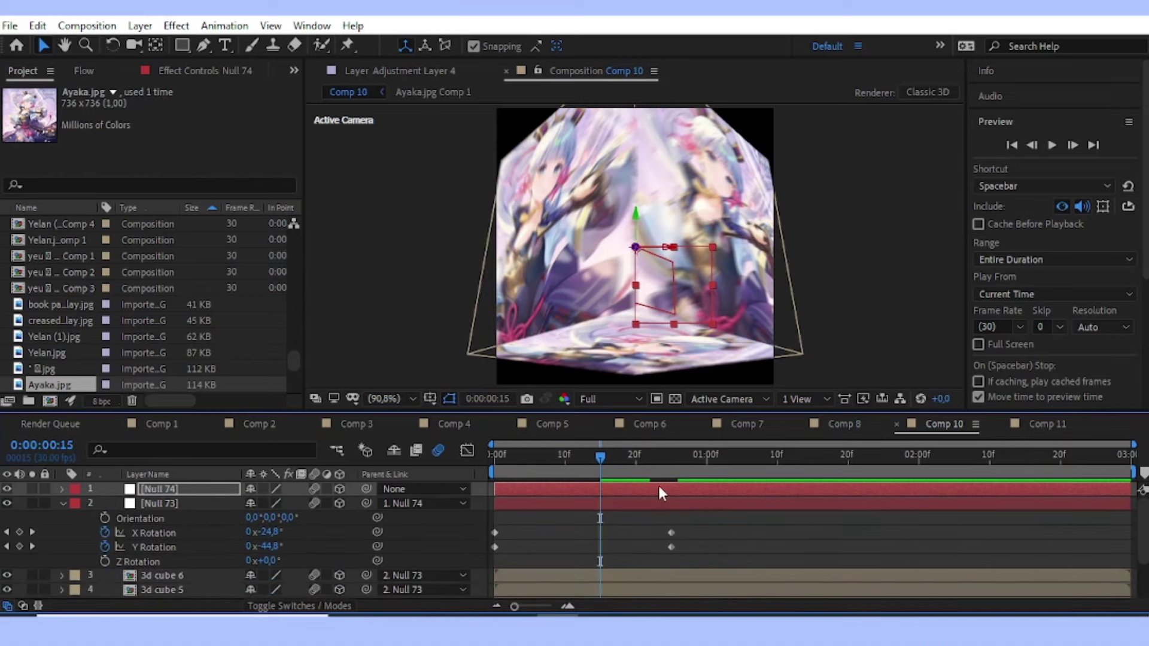
{"action": "left_click", "coordinate": [686, 476]}
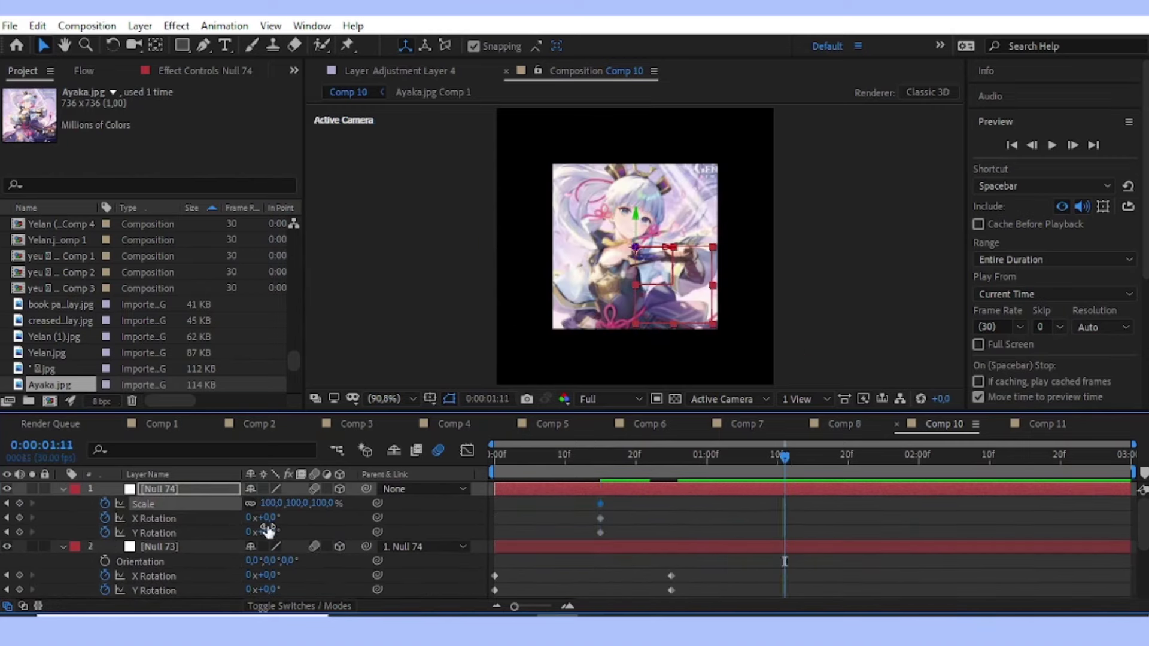
{"action": "left_click_drag", "start_coordinate": [268, 531], "coordinate": [456, 534]}
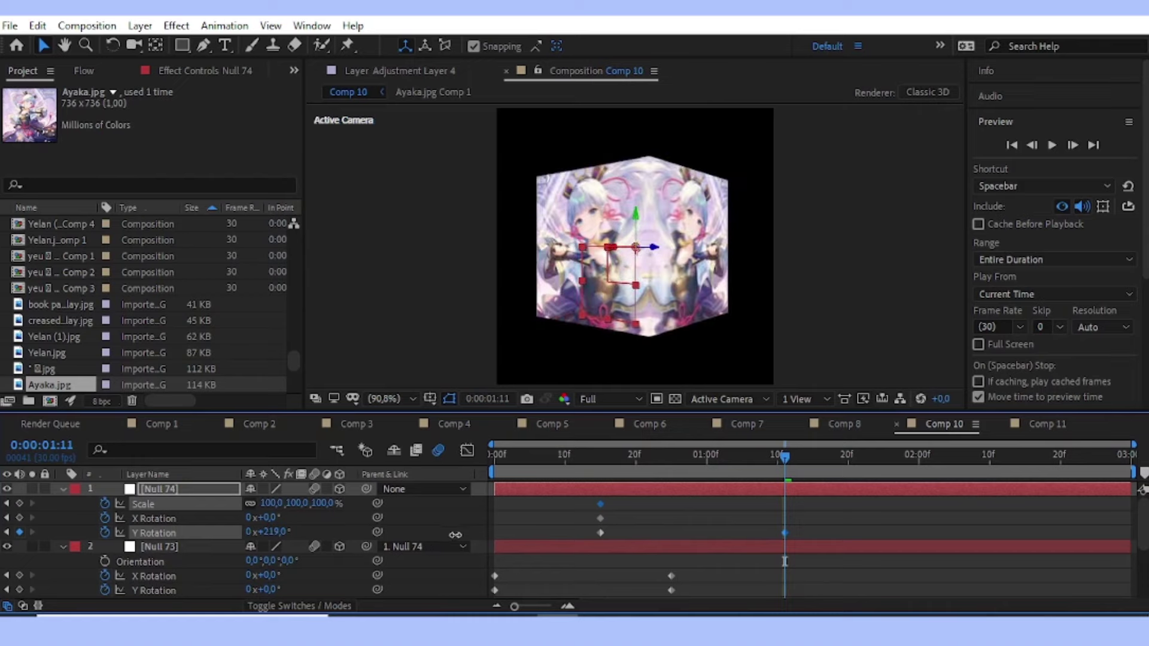
{"action": "mouse_move", "coordinate": [272, 517]}
{"action": "left_mouse_down"}
{"action": "mouse_move", "coordinate": [305, 519]}
{"action": "mouse_move", "coordinate": [309, 508]}
{"action": "mouse_move", "coordinate": [296, 509]}
{"action": "left_mouse_up"}
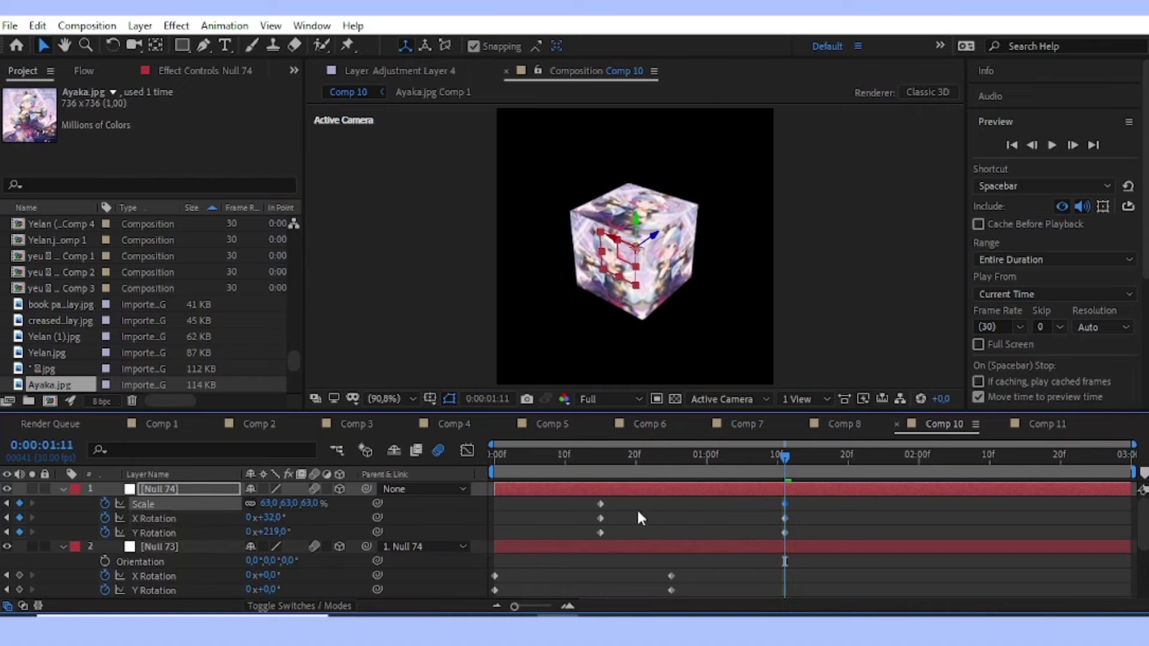
{"action": "left_click_drag", "start_coordinate": [775, 473], "coordinate": [726, 478]}
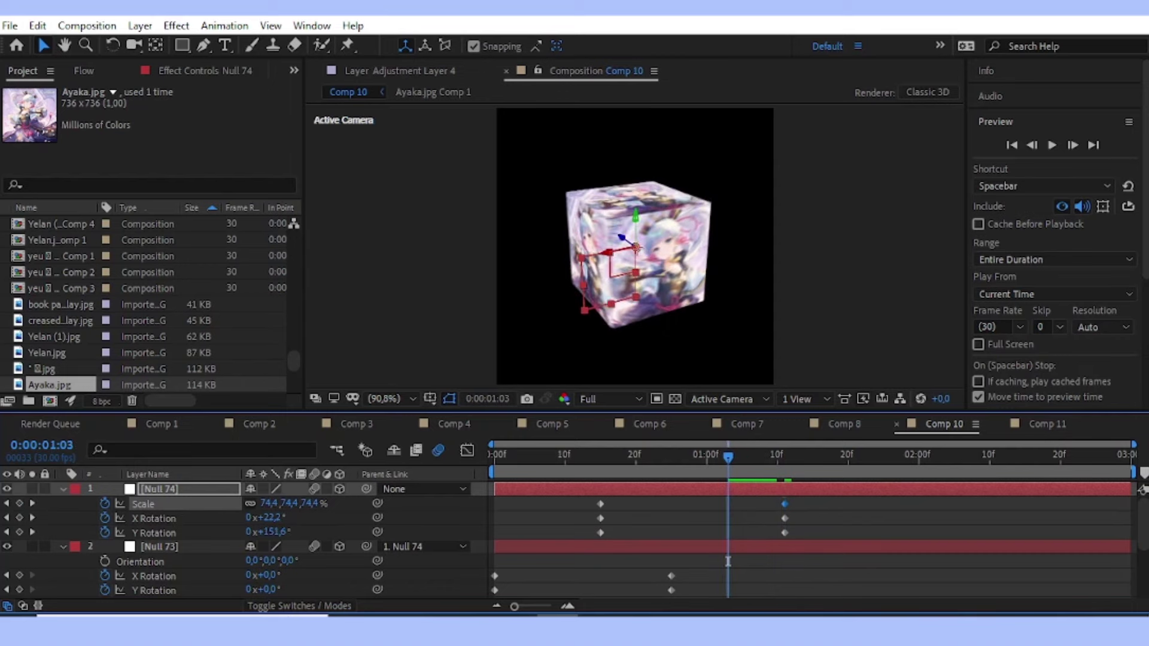
Add another null object, Null 75.
{"action": "left_click", "coordinate": [139, 25]}
{"action": "mouse_move", "coordinate": [159, 44]}
{"action": "left_click", "coordinate": [445, 119]}
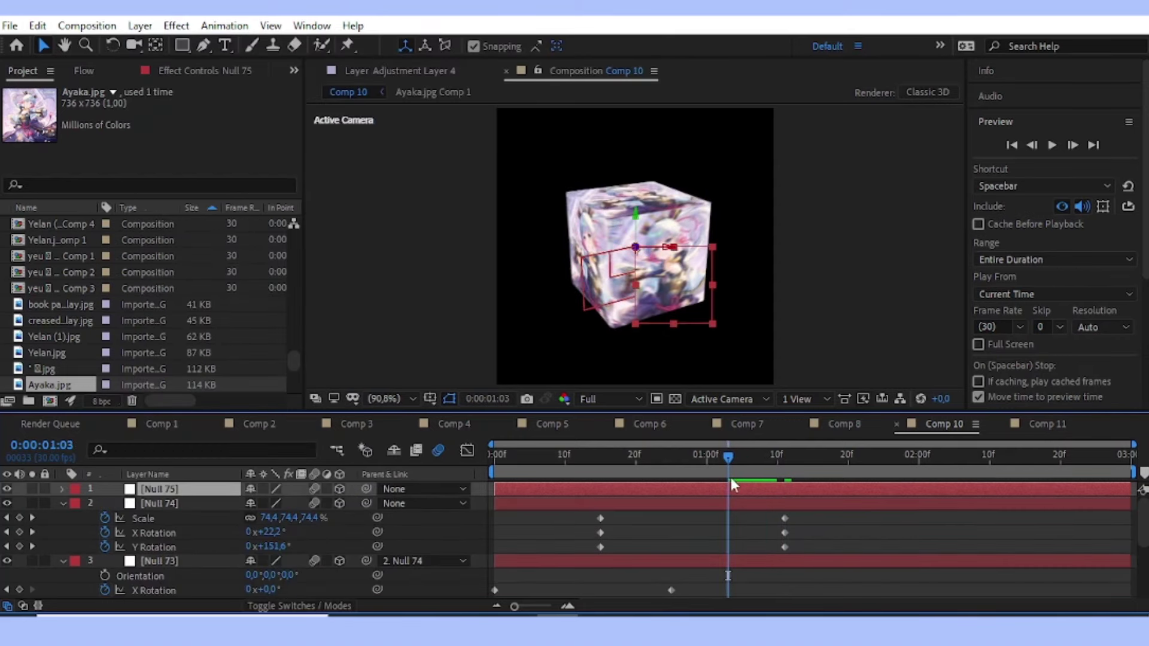
Preview the animation, checking it in Custom View before returning to Active Camera.
{"action": "key", "text": "space"}
{"action": "left_click", "coordinate": [738, 400]}
{"action": "left_click", "coordinate": [724, 554]}
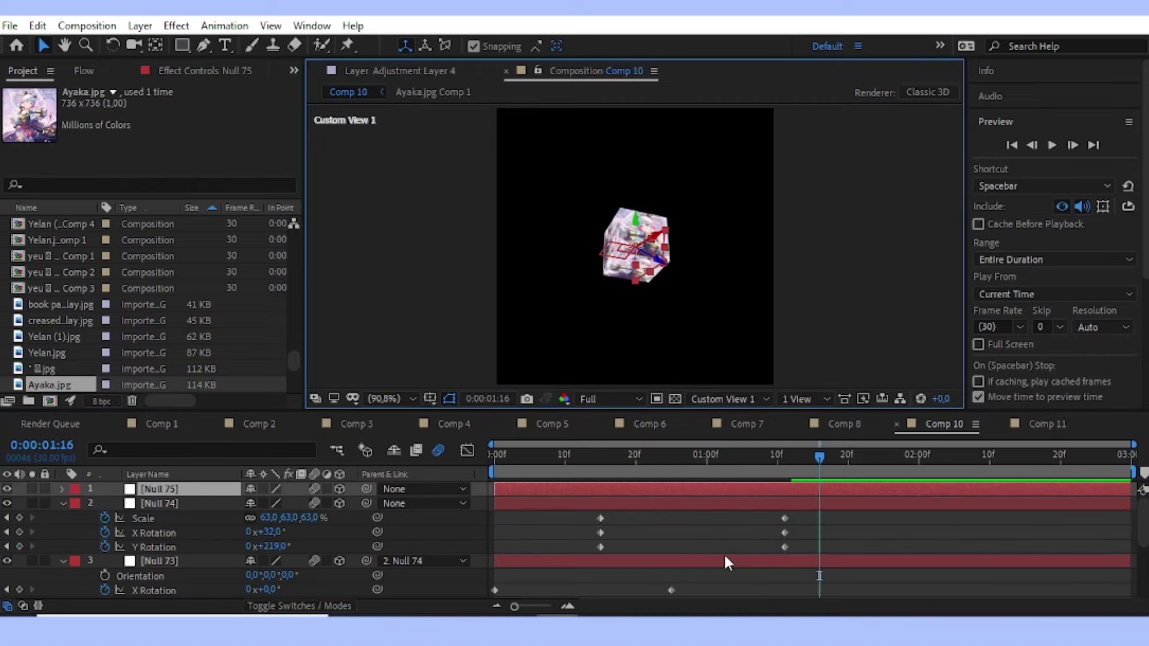
{"action": "left_click", "coordinate": [726, 398]}
{"action": "left_click", "coordinate": [745, 417]}
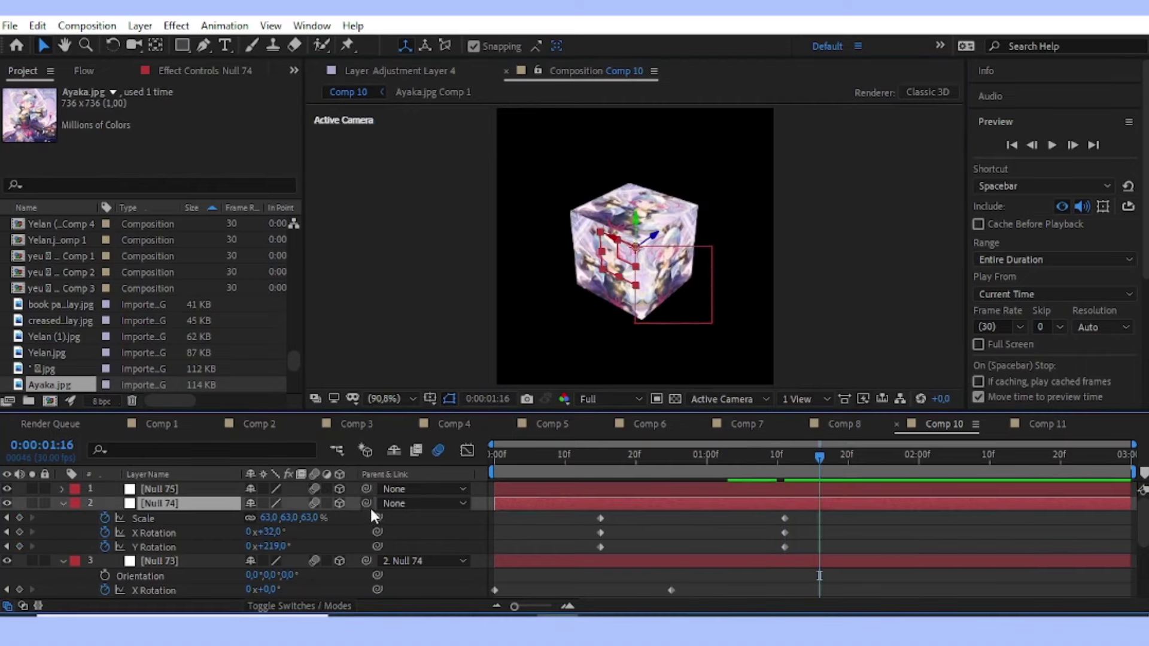
Parent Null 74 to Null 75 and set Scale and rotation keyframes at 1:04.
{"action": "left_click_drag", "start_coordinate": [366, 504], "coordinate": [207, 491]}
{"action": "left_click", "coordinate": [735, 466]}
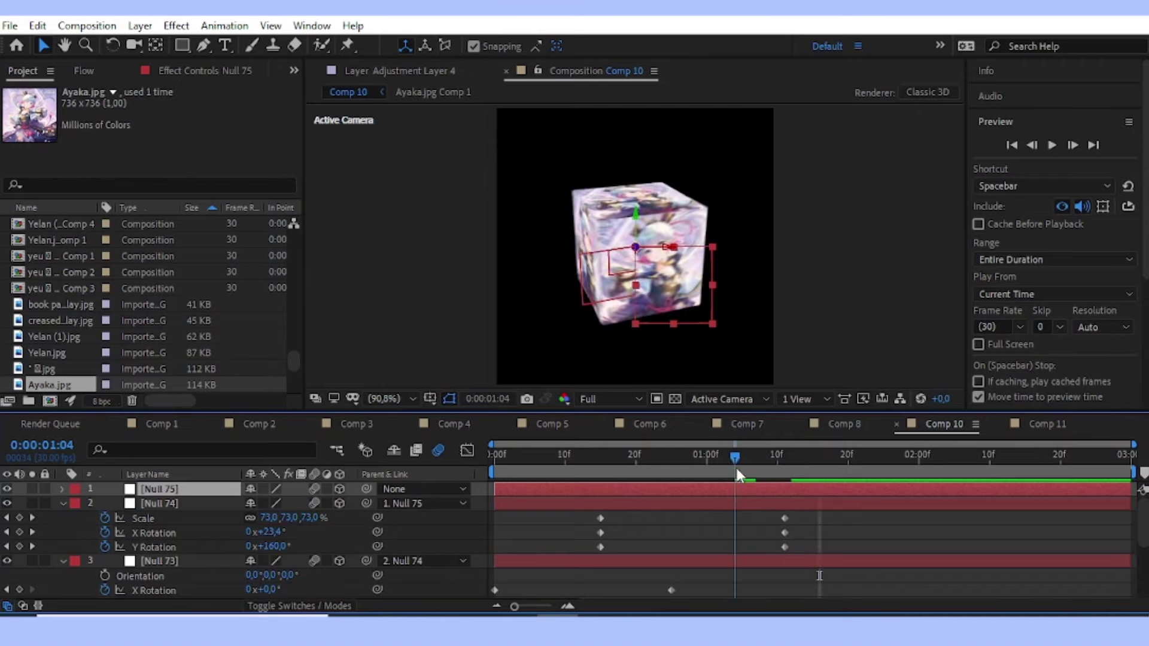
{"action": "key", "text": "r"}
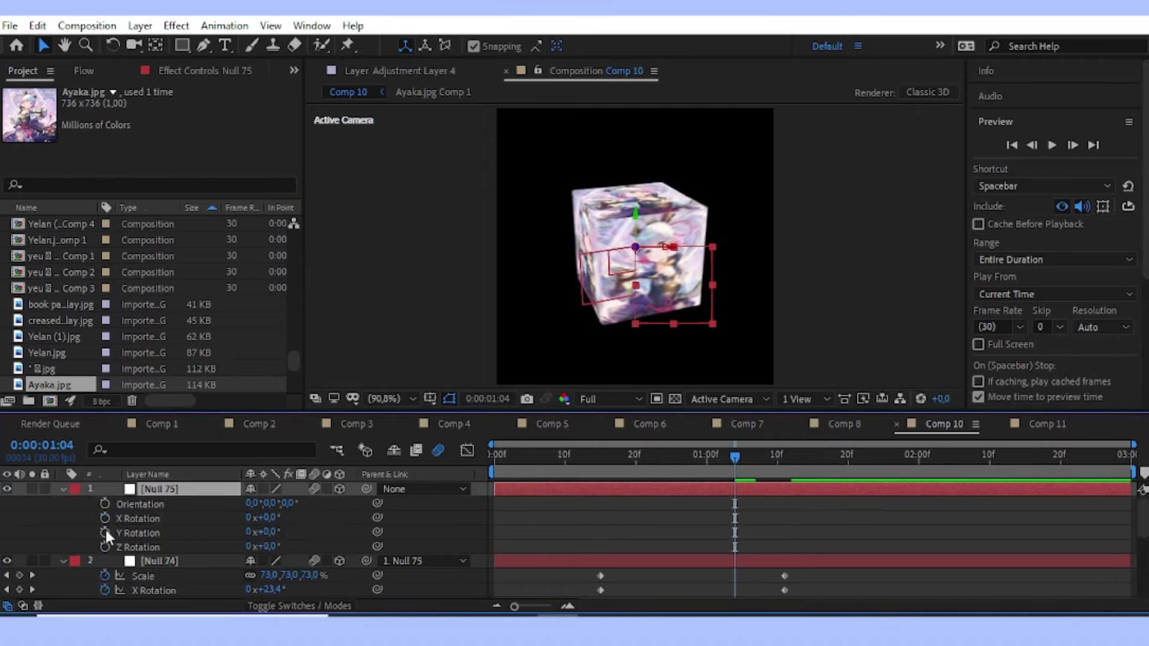
{"action": "key", "text": "s"}
{"action": "left_click", "coordinate": [104, 503]}
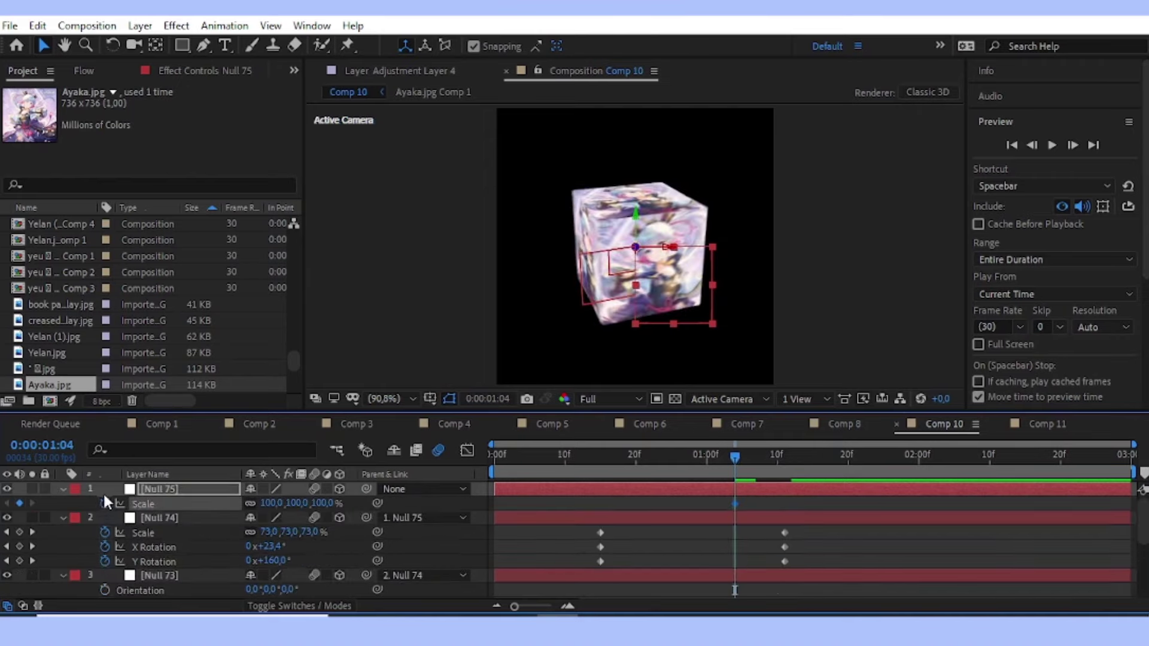
{"action": "key", "text": "u"}
At 1:29, turn Null 75 to 181° Y and 11° X rotation.
{"action": "left_click", "coordinate": [876, 466]}
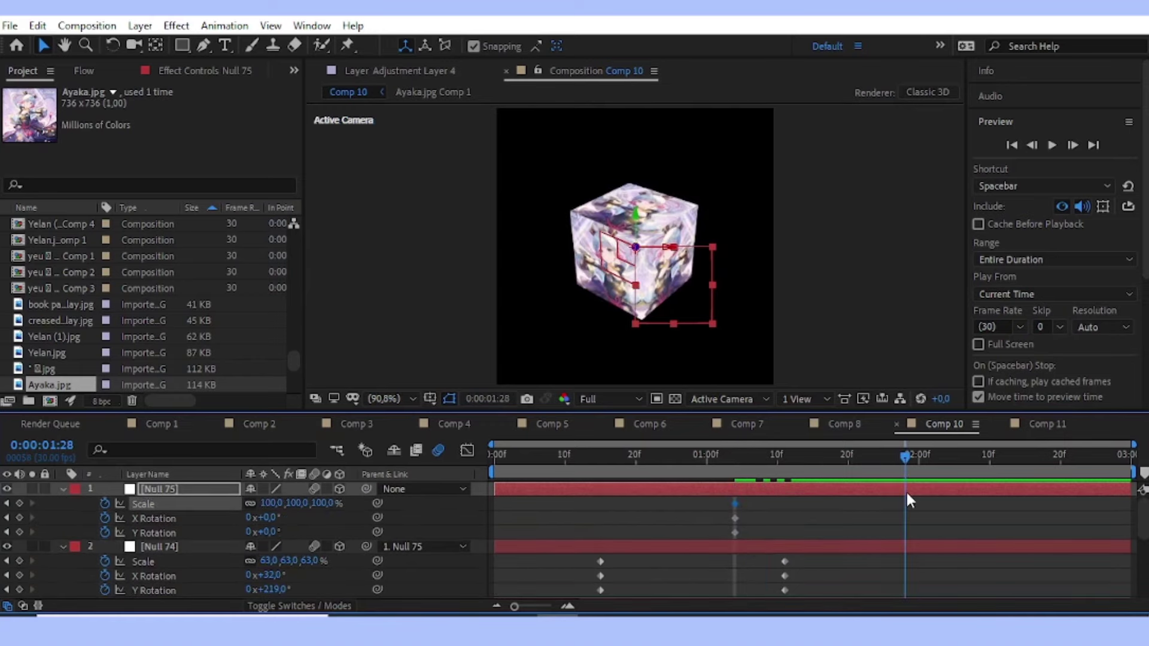
{"action": "key", "text": "Page_Down"}
{"action": "left_click_drag", "start_coordinate": [268, 533], "coordinate": [421, 531]}
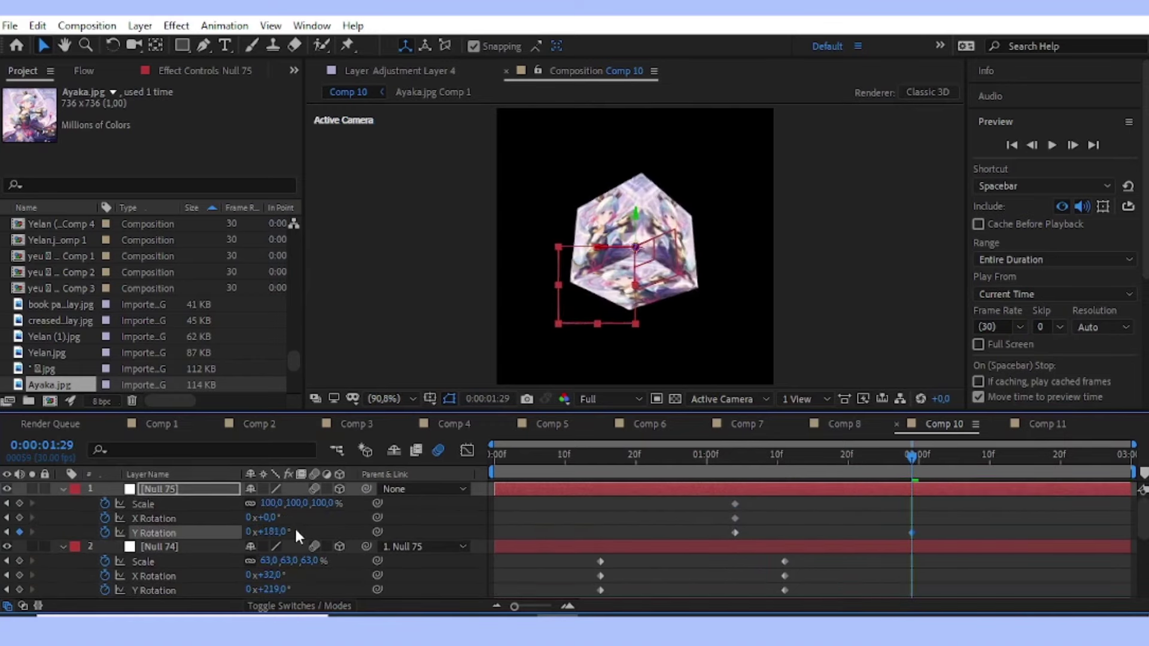
{"action": "left_click_drag", "start_coordinate": [266, 518], "coordinate": [338, 508]}
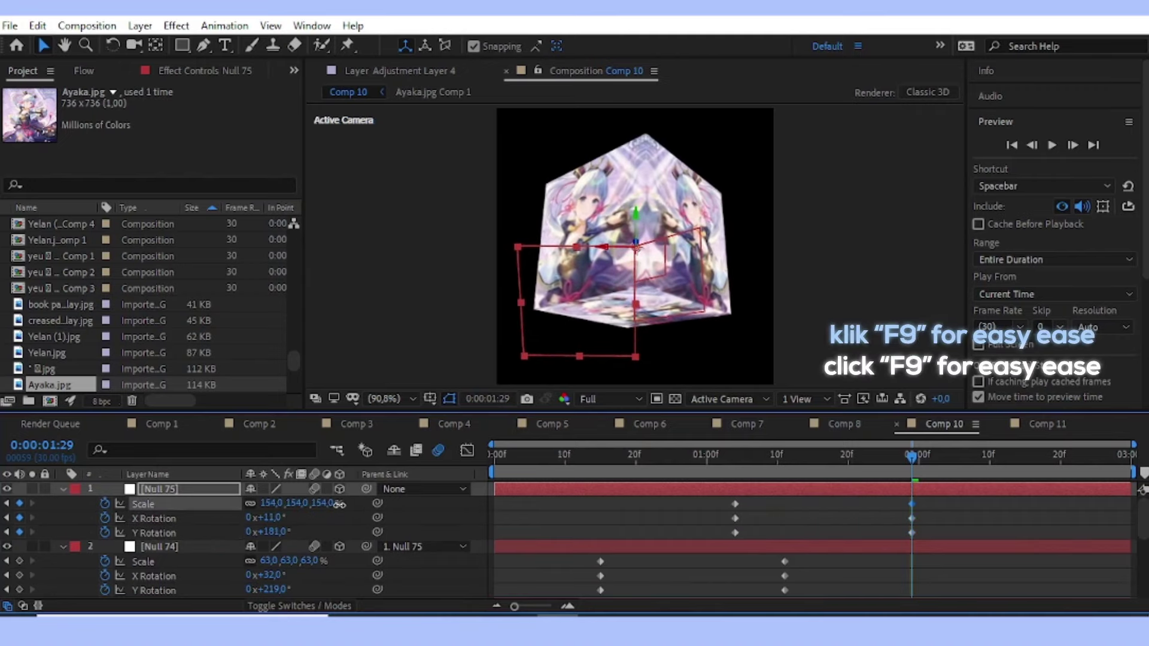
Select Null 75's keyframes and apply Easy Ease.
{"action": "left_click_drag", "start_coordinate": [929, 497], "coordinate": [718, 541]}
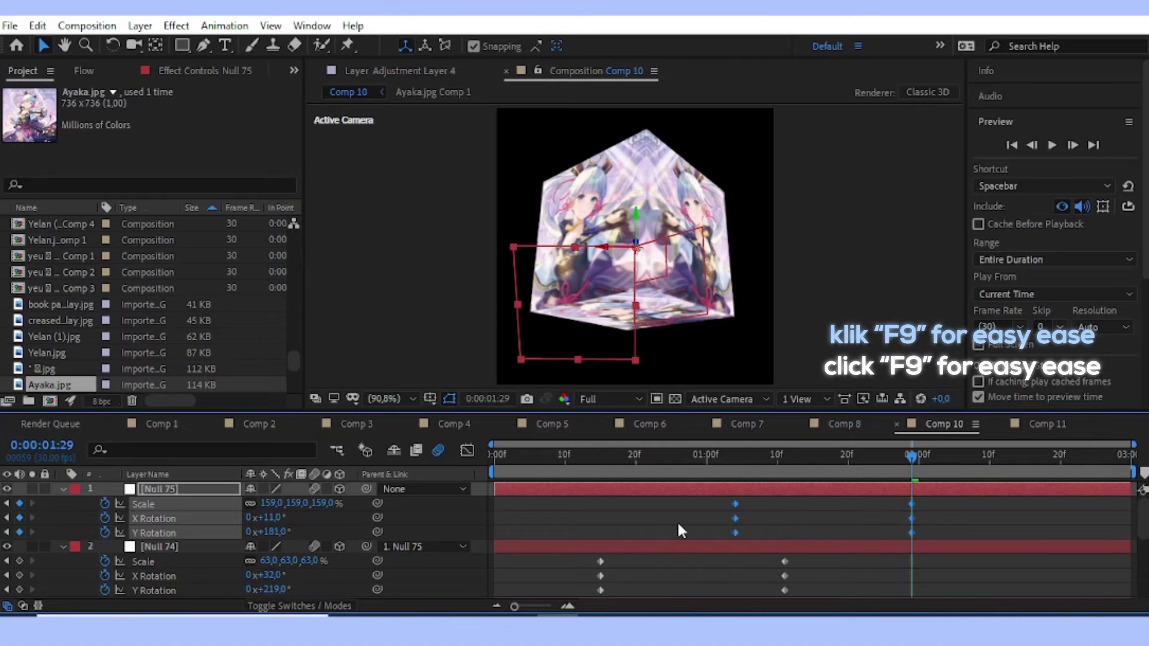
{"action": "right_click", "coordinate": [742, 533]}
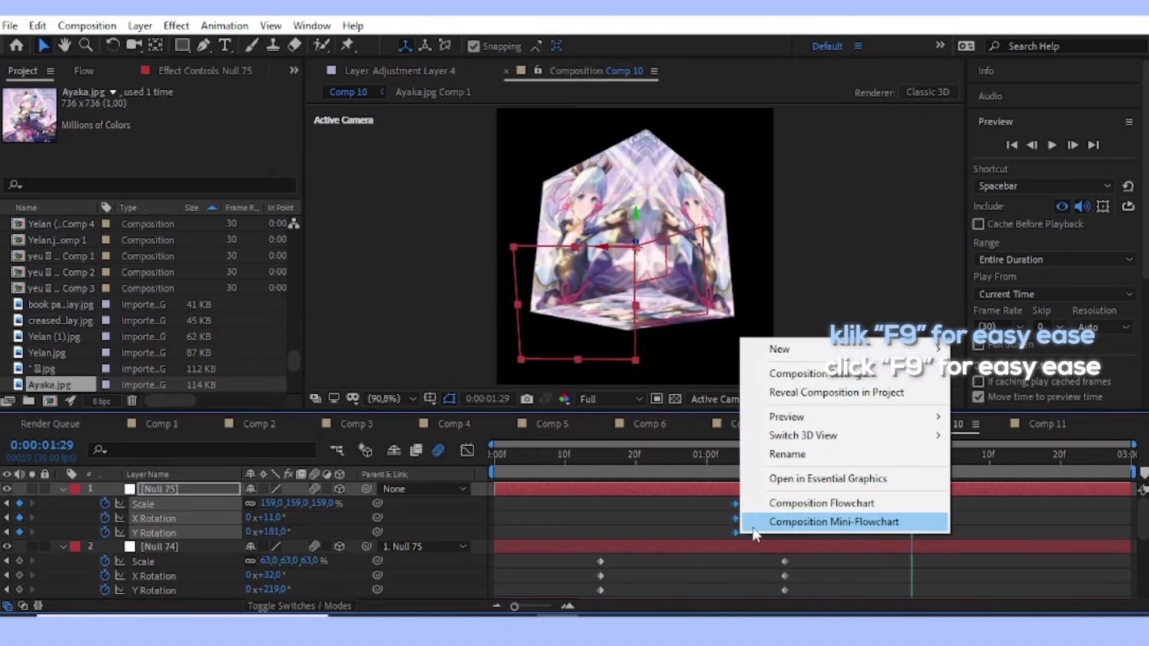
{"action": "right_click", "coordinate": [735, 532]}
{"action": "mouse_move", "coordinate": [756, 524]}
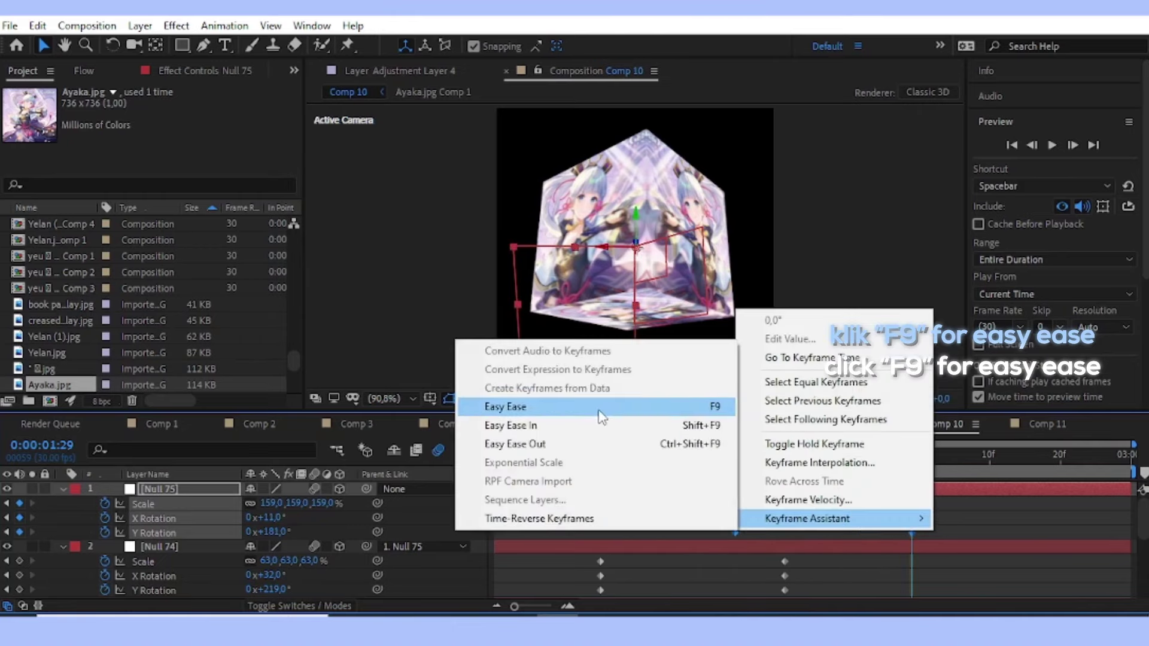
{"action": "left_click", "coordinate": [508, 407]}
In the speed graph, lengthen both keyframes' influence handles into a sharp mid-move speed peak.
{"action": "key", "text": "shift+F3"}
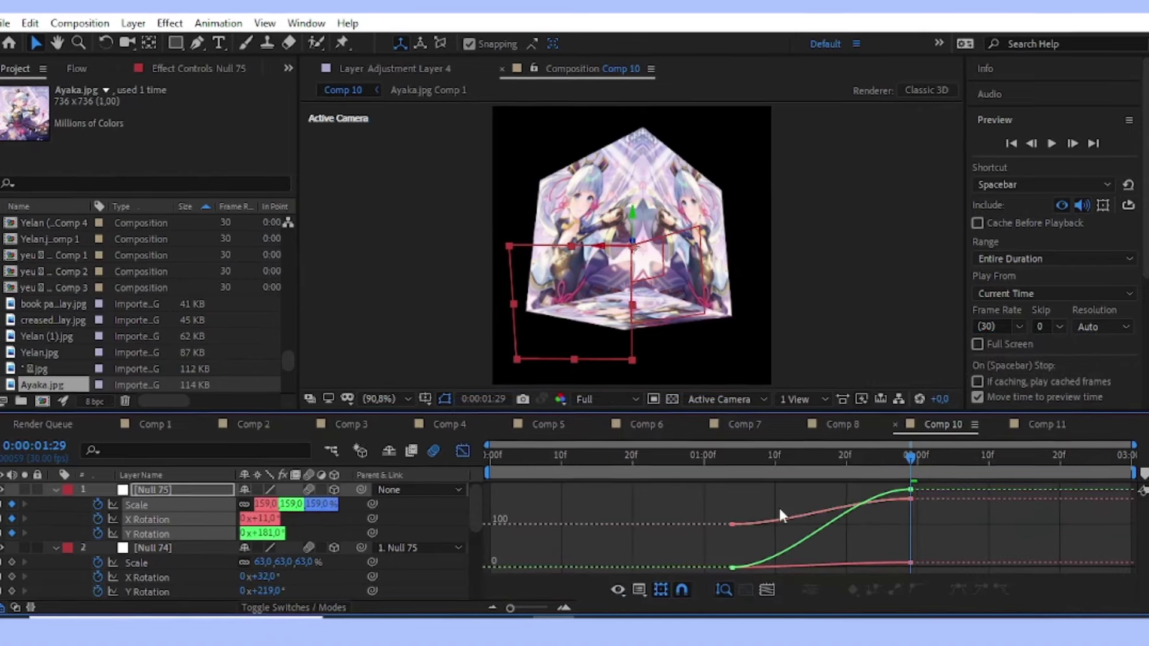
{"action": "right_click", "coordinate": [778, 505]}
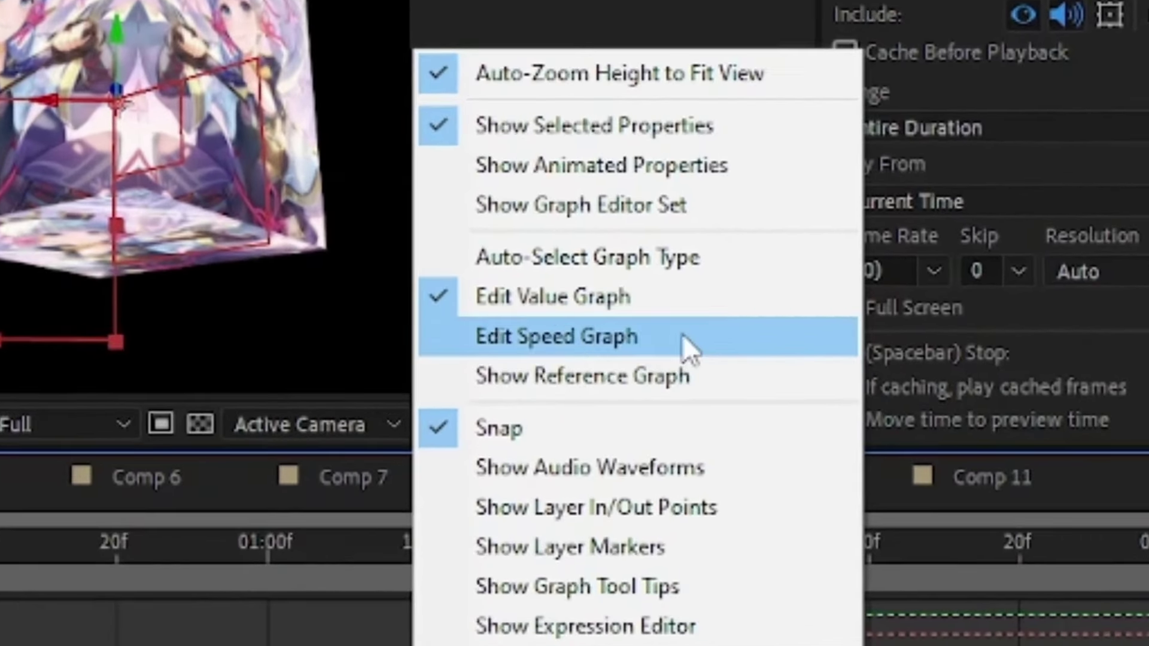
{"action": "left_click", "coordinate": [604, 341]}
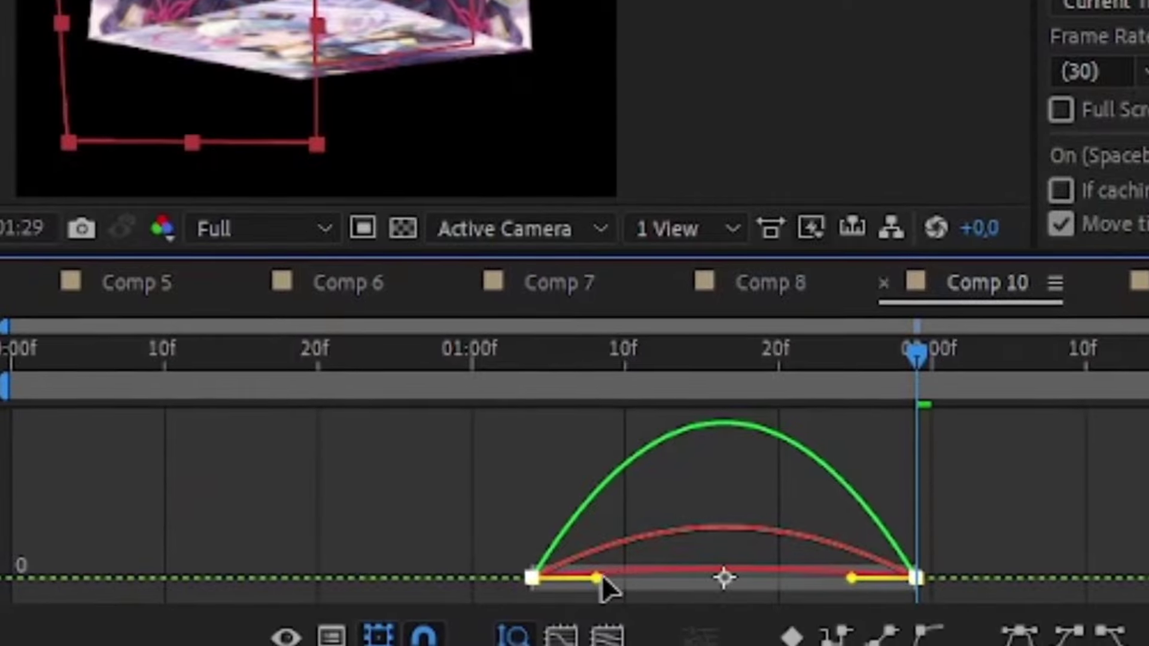
{"action": "left_click_drag", "start_coordinate": [600, 578], "coordinate": [695, 581]}
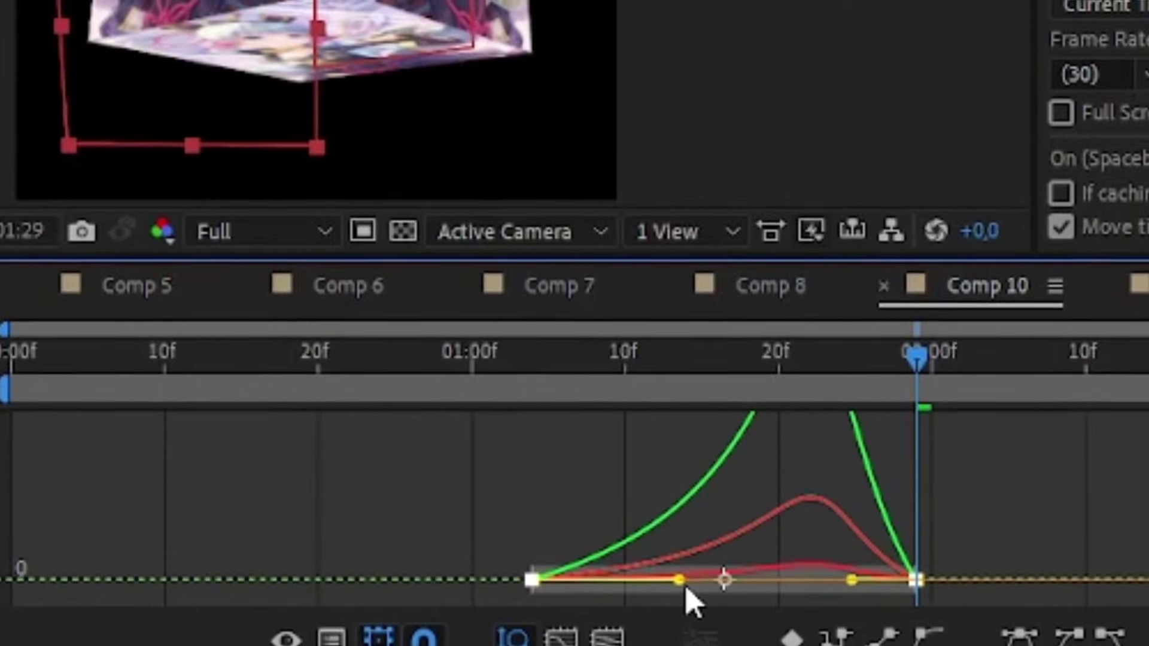
{"action": "left_click_drag", "start_coordinate": [851, 578], "coordinate": [776, 591]}
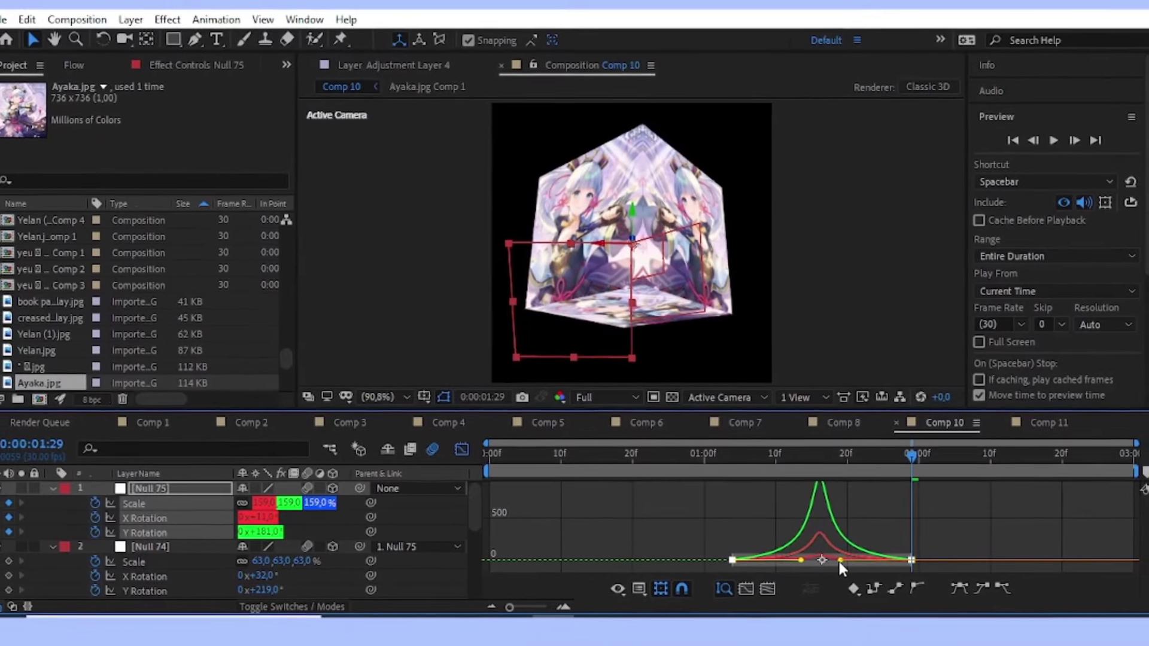
{"action": "left_click", "coordinate": [466, 450]}
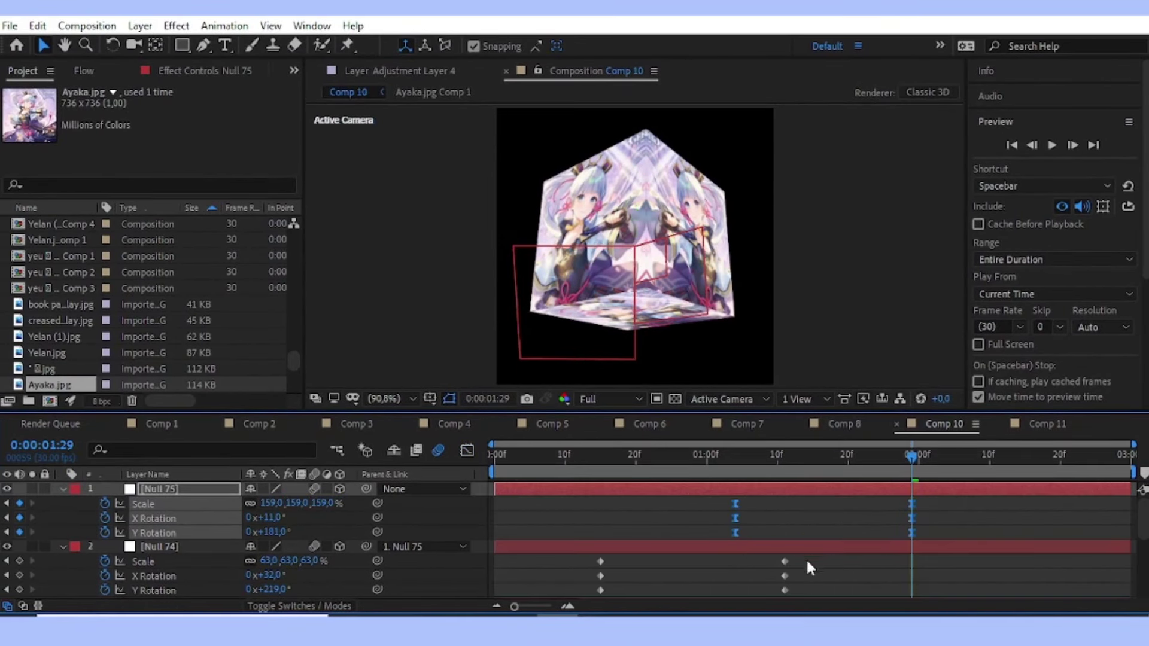
Pull both of Null 74's scale and rotation easing handles toward the middle for a sharp central speed peak.
{"action": "left_click_drag", "start_coordinate": [806, 558], "coordinate": [548, 588]}
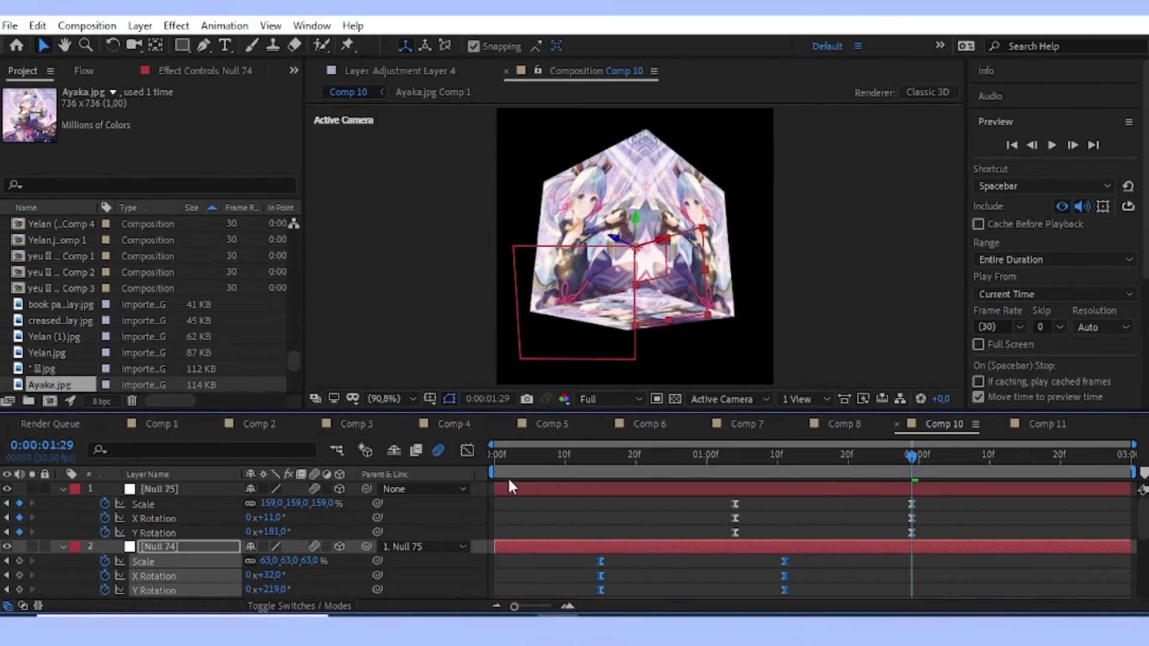
{"action": "left_click", "coordinate": [466, 450]}
{"action": "left_click", "coordinate": [599, 555]}
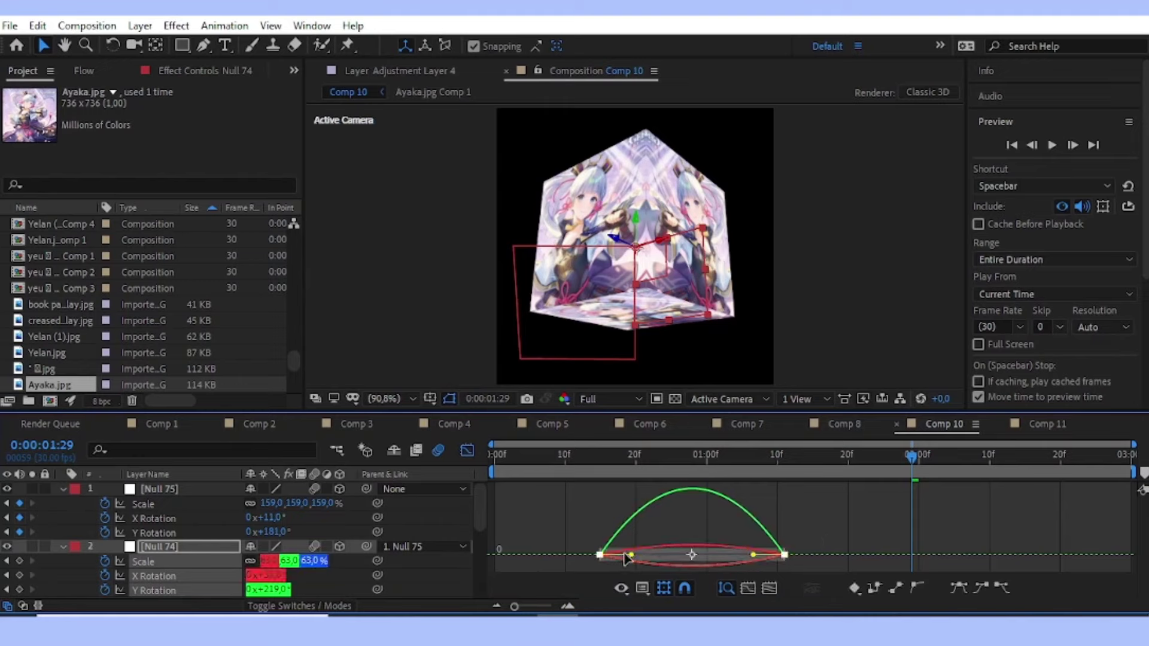
{"action": "left_click_drag", "start_coordinate": [622, 555], "coordinate": [668, 554]}
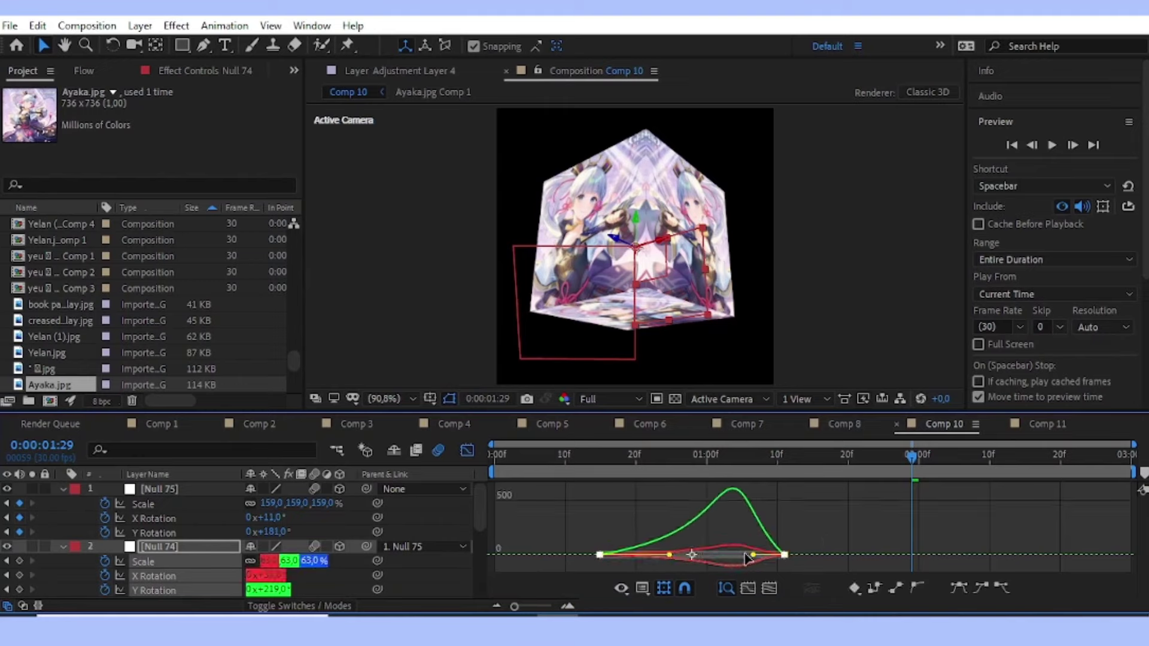
{"action": "left_click_drag", "start_coordinate": [753, 555], "coordinate": [718, 558]}
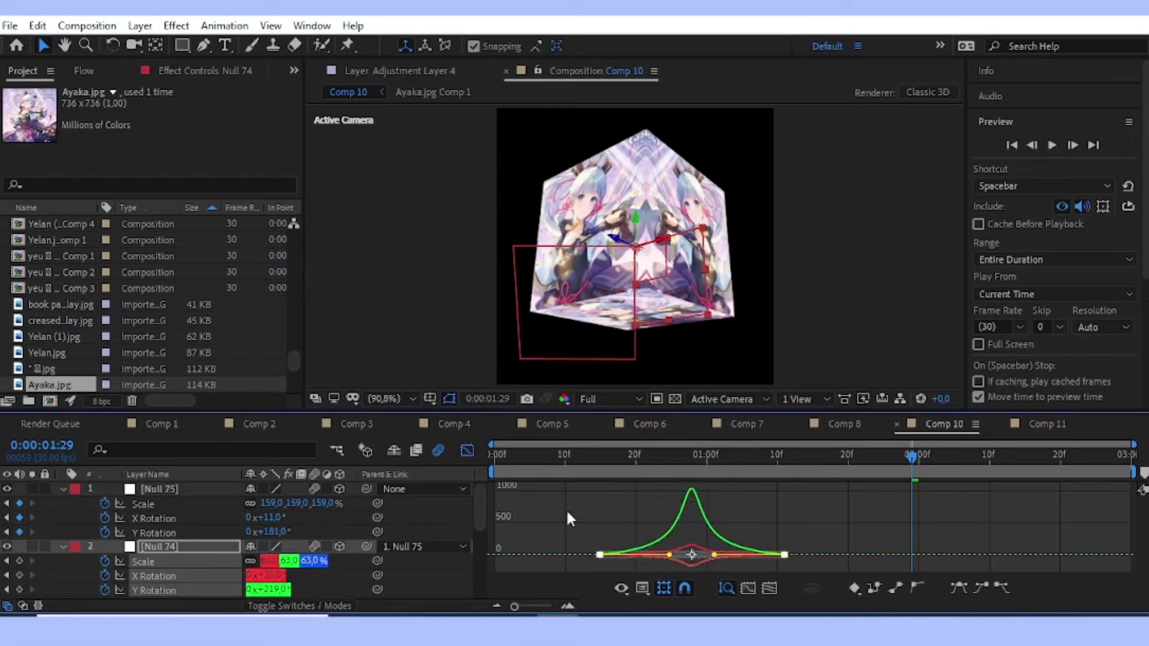
{"action": "left_click", "coordinate": [467, 452]}
{"action": "left_click", "coordinate": [586, 475]}
{"action": "scroll", "coordinate": [566, 544], "scroll_direction": "down", "scroll_amount": 3}
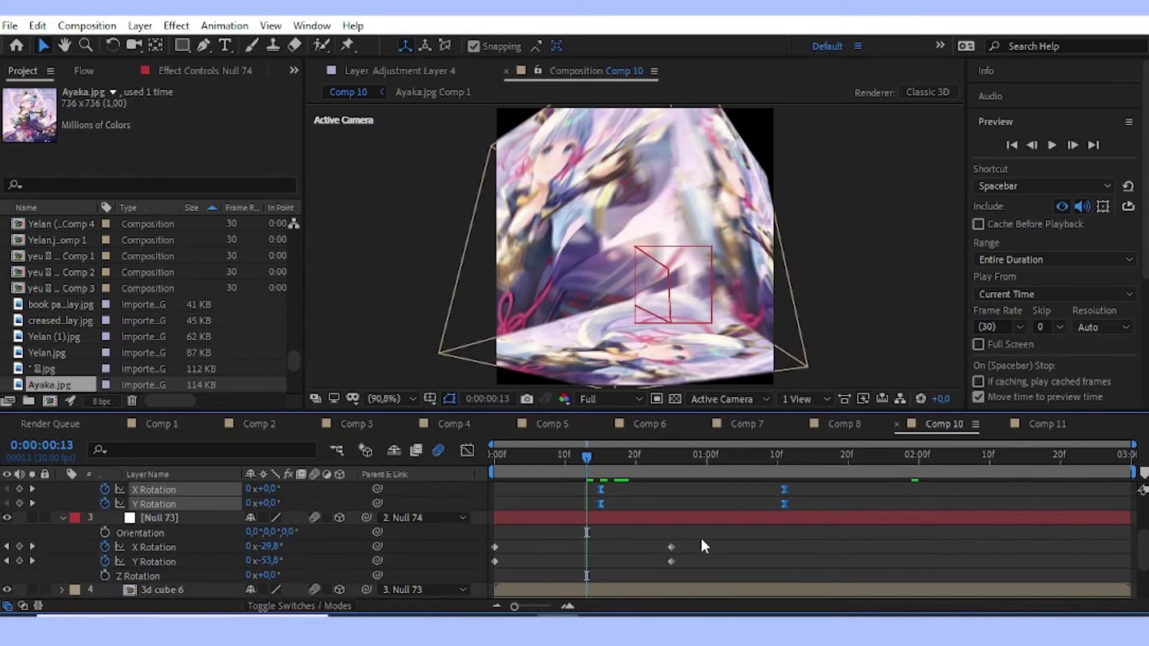
Apply Easy Ease to Null 73's X and Y rotation keyframes and drag the influence left so speed peaks early.
{"action": "left_click_drag", "start_coordinate": [700, 536], "coordinate": [490, 568]}
{"action": "key", "text": "F9"}
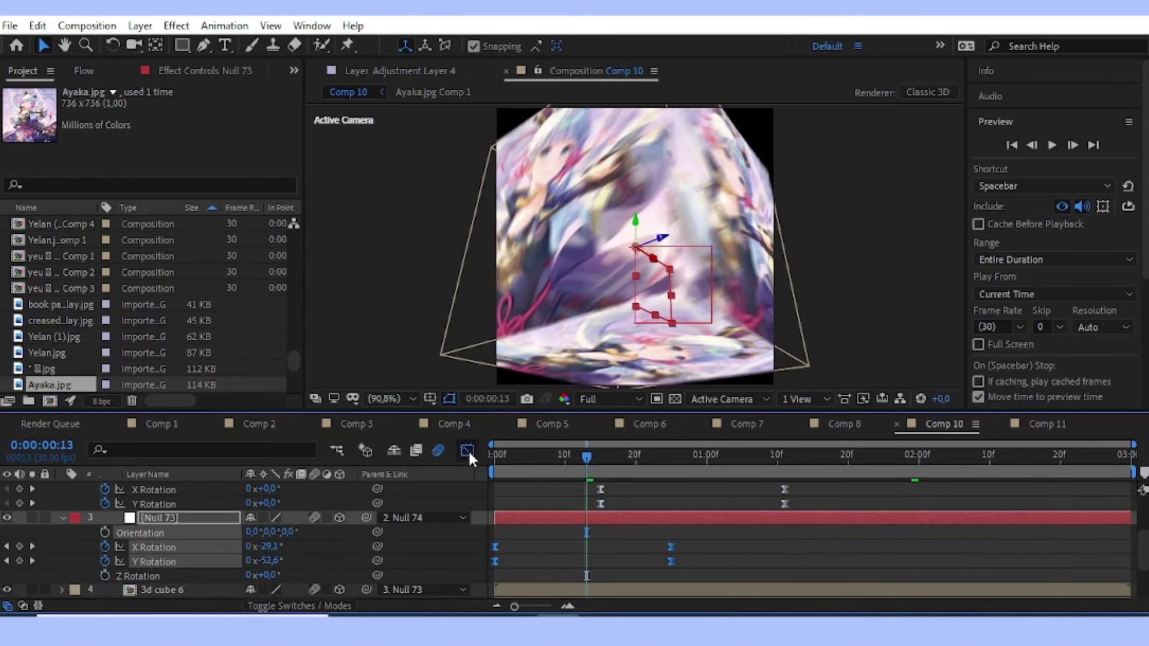
{"action": "left_click", "coordinate": [467, 450]}
{"action": "left_click_drag", "start_coordinate": [728, 535], "coordinate": [494, 574]}
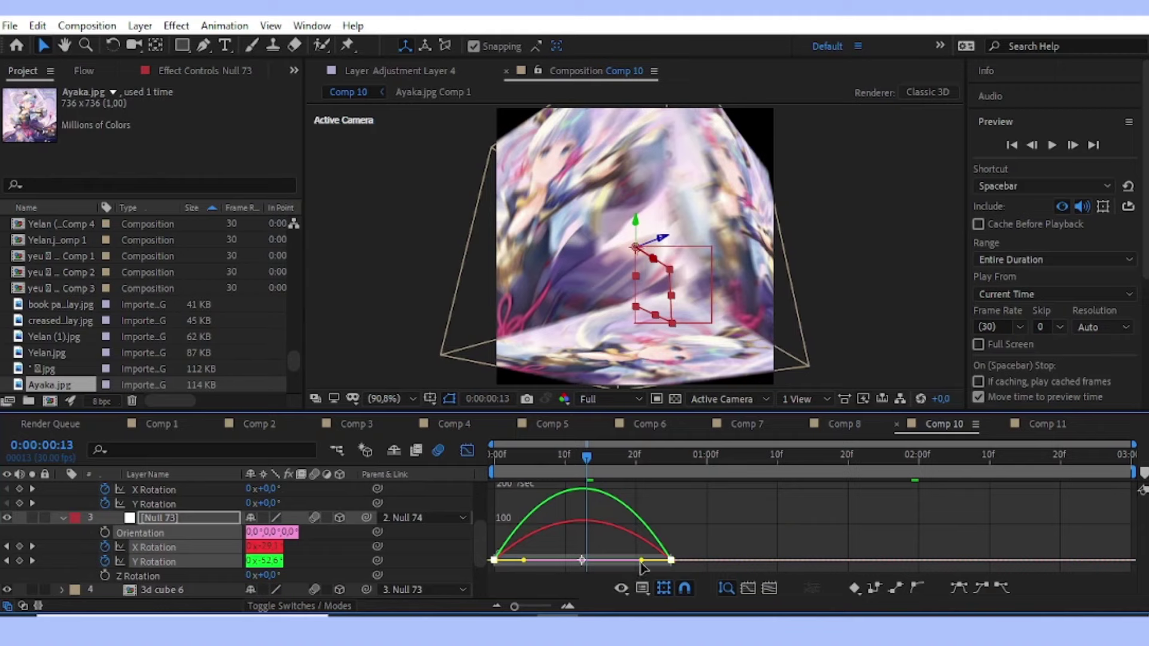
{"action": "left_click_drag", "start_coordinate": [642, 562], "coordinate": [550, 560]}
{"action": "key", "text": "space"}
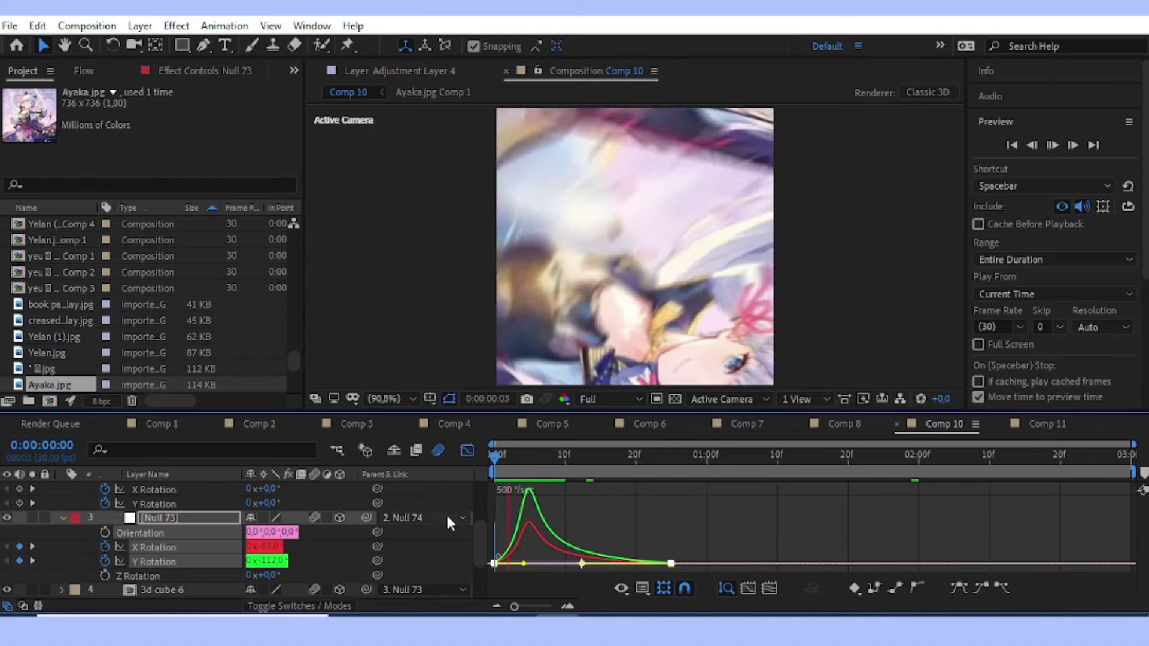
{"action": "key", "text": "space"}
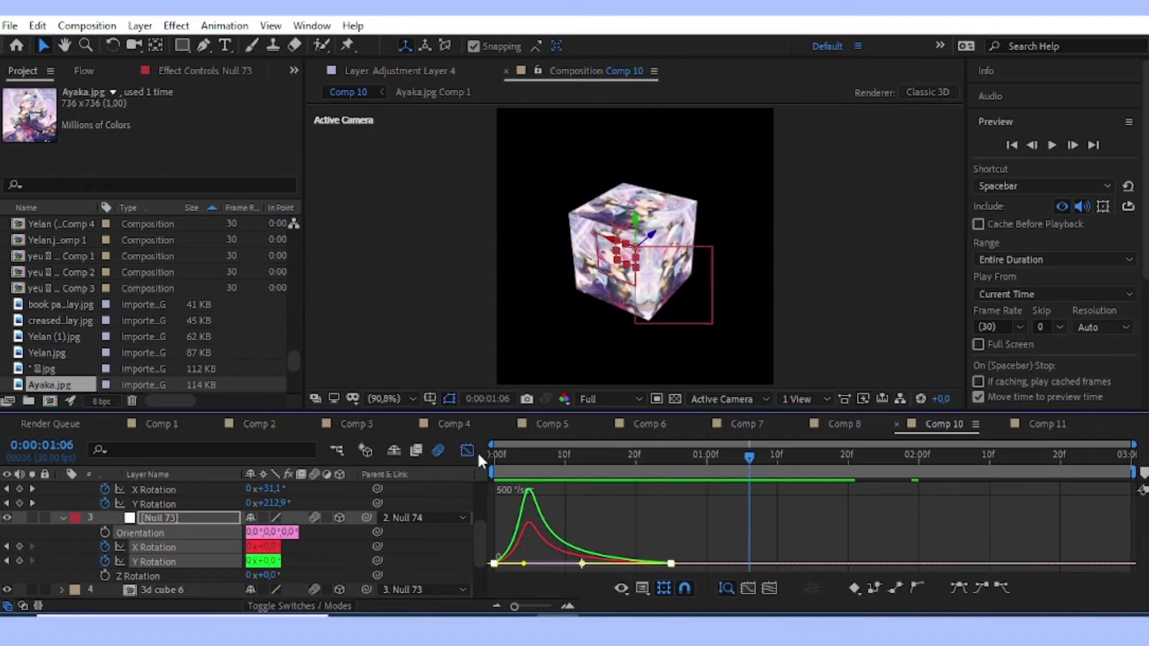
Readjust both rotation keyframes' easing in the speed graph, then preview from the composition start.
{"action": "left_click", "coordinate": [468, 450]}
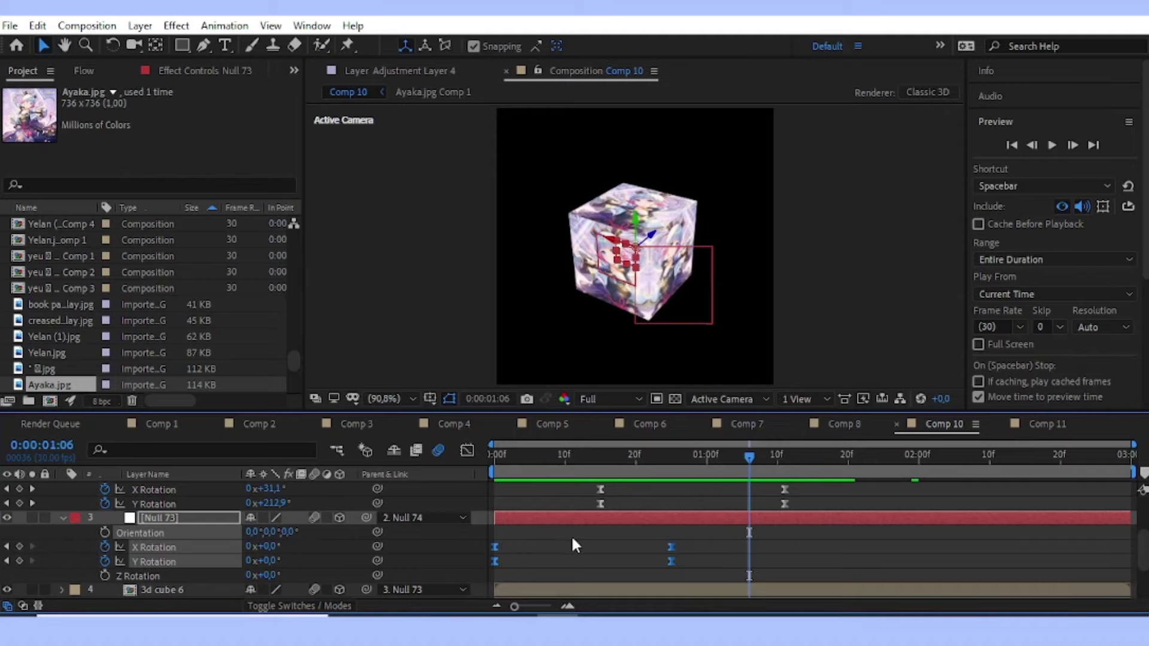
{"action": "left_click", "coordinate": [468, 451]}
{"action": "mouse_move", "coordinate": [706, 541]}
{"action": "left_mouse_down"}
{"action": "mouse_move", "coordinate": [464, 573]}
{"action": "mouse_move", "coordinate": [479, 556]}
{"action": "left_mouse_up"}
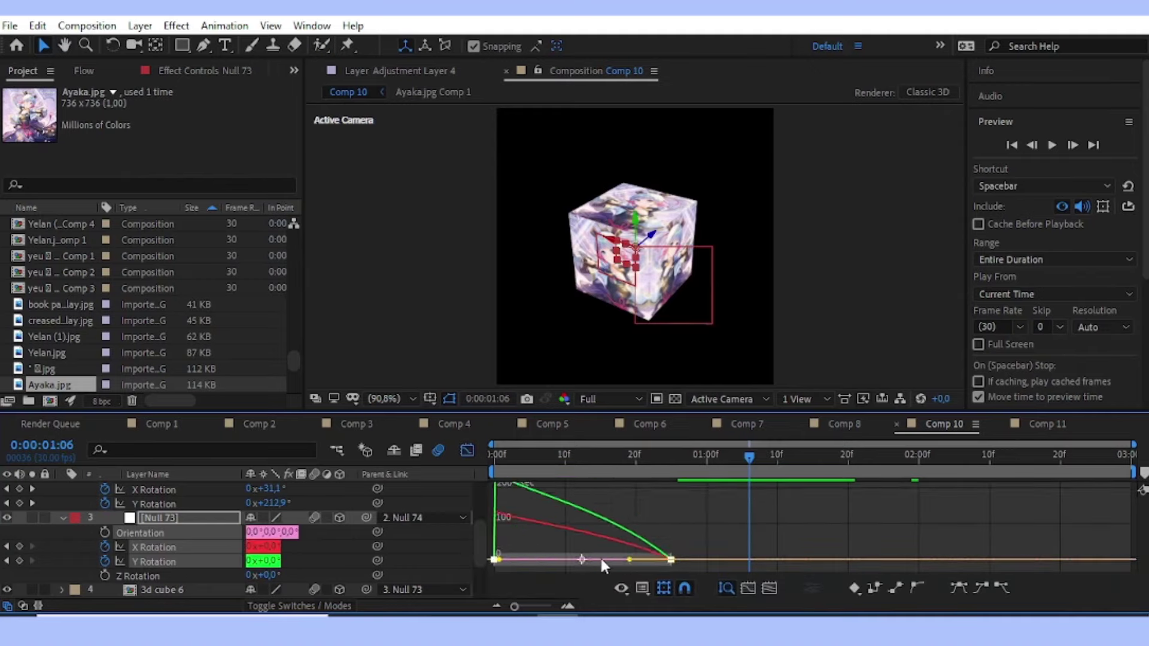
{"action": "left_click", "coordinate": [468, 451]}
{"action": "key", "text": "Home"}
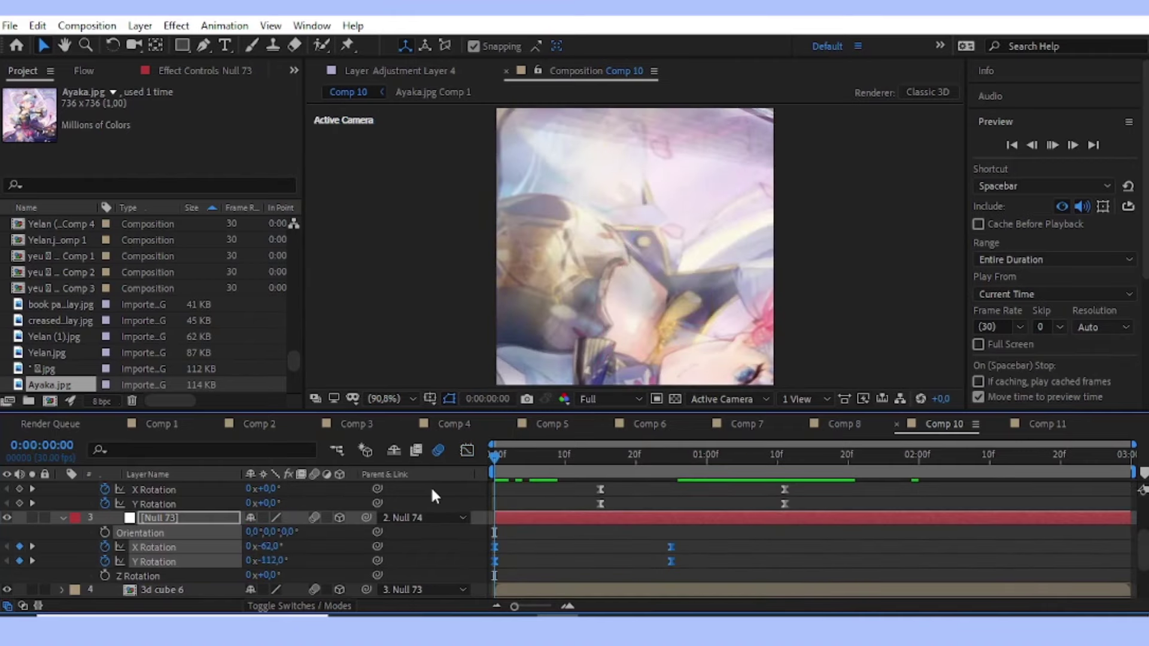
{"action": "key", "text": "space"}
{"action": "scroll", "coordinate": [604, 524], "scroll_direction": "up", "scroll_amount": 3}
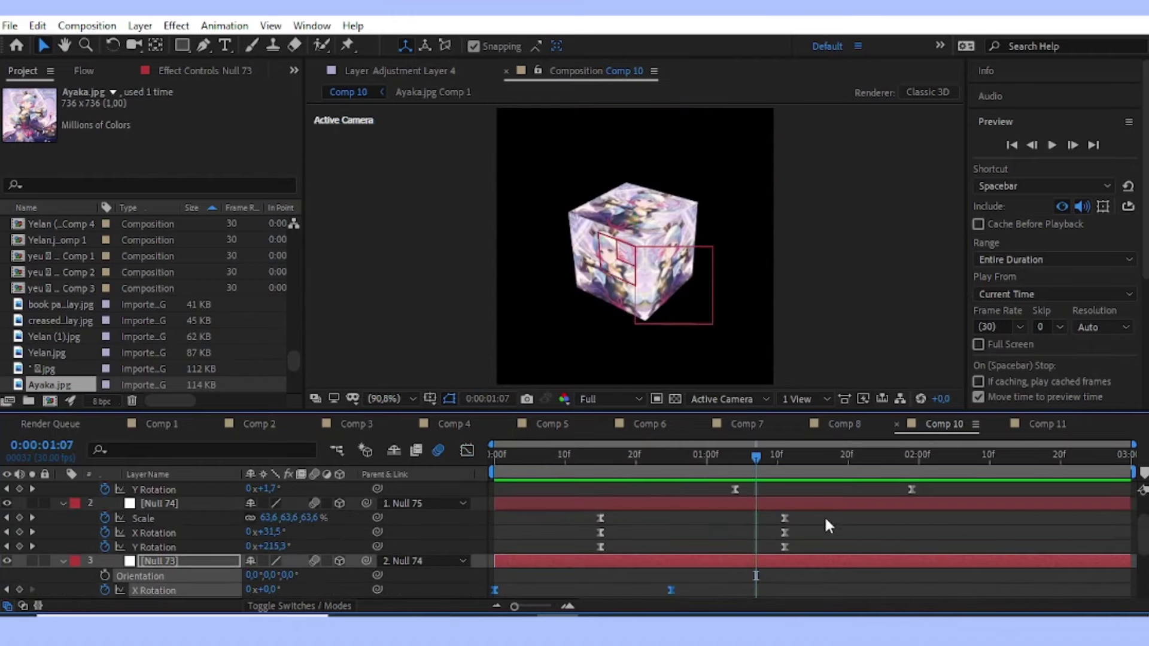
Shift Null 74's keyframes about 10 frames earlier, to roughly 0:05–1:01, and preview.
{"action": "scroll", "coordinate": [594, 512], "scroll_direction": "up", "scroll_amount": 2}
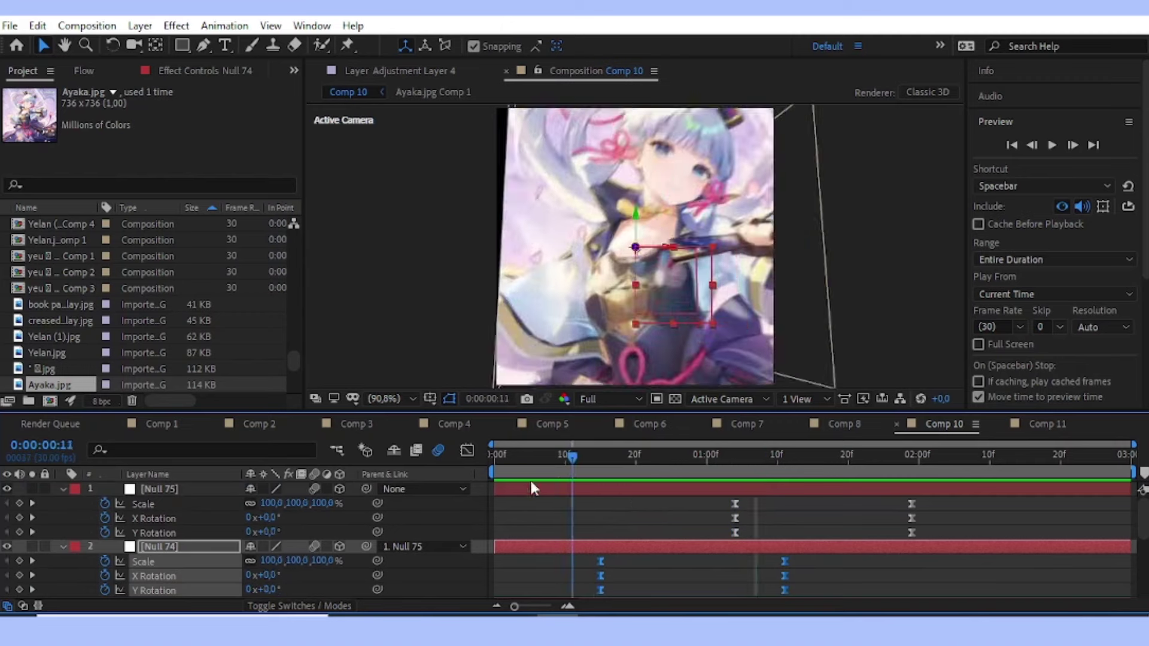
{"action": "left_click_drag", "start_coordinate": [595, 523], "coordinate": [526, 523]}
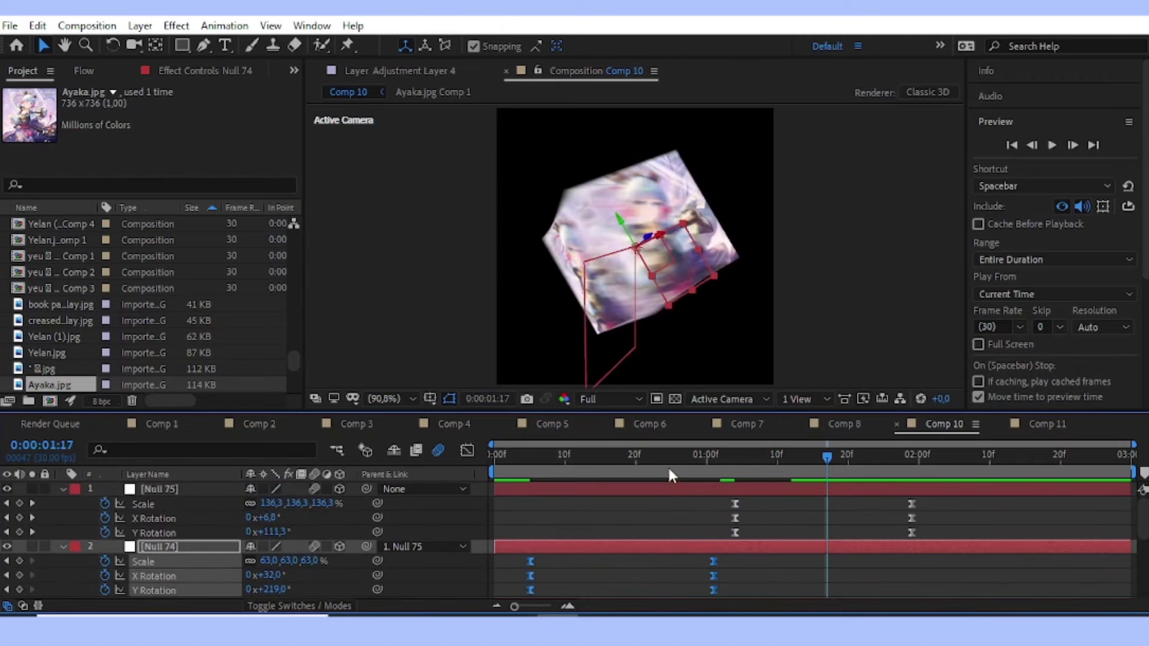
{"action": "key", "text": "space"}
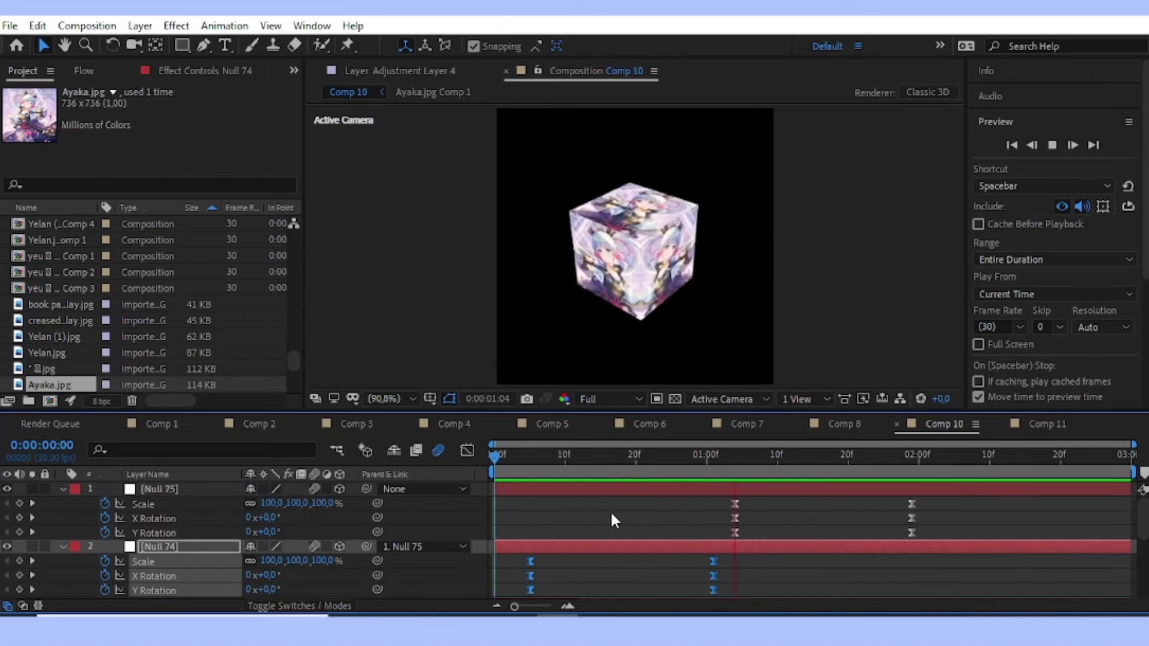
Move Null 75's scale and rotation keyframes earlier, fine-tuning them to about 0:22–1:17.
{"action": "left_click_drag", "start_coordinate": [946, 502], "coordinate": [654, 530]}
{"action": "left_click_drag", "start_coordinate": [735, 504], "coordinate": [601, 520]}
{"action": "key", "text": "space"}
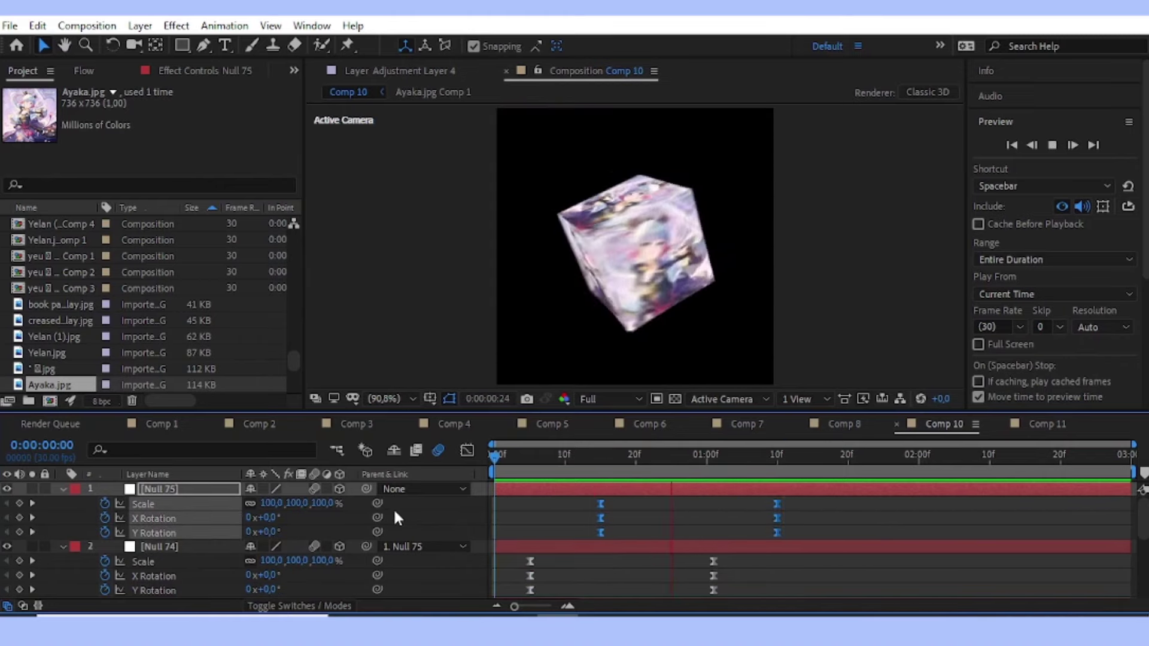
{"action": "left_click", "coordinate": [597, 502]}
{"action": "left_click_drag", "start_coordinate": [595, 516], "coordinate": [645, 516]}
{"action": "left_click_drag", "start_coordinate": [844, 470], "coordinate": [826, 489]}
Change Null 75's final Y Rotation from 181° to −4° and preview the result.
{"action": "left_click", "coordinate": [883, 514]}
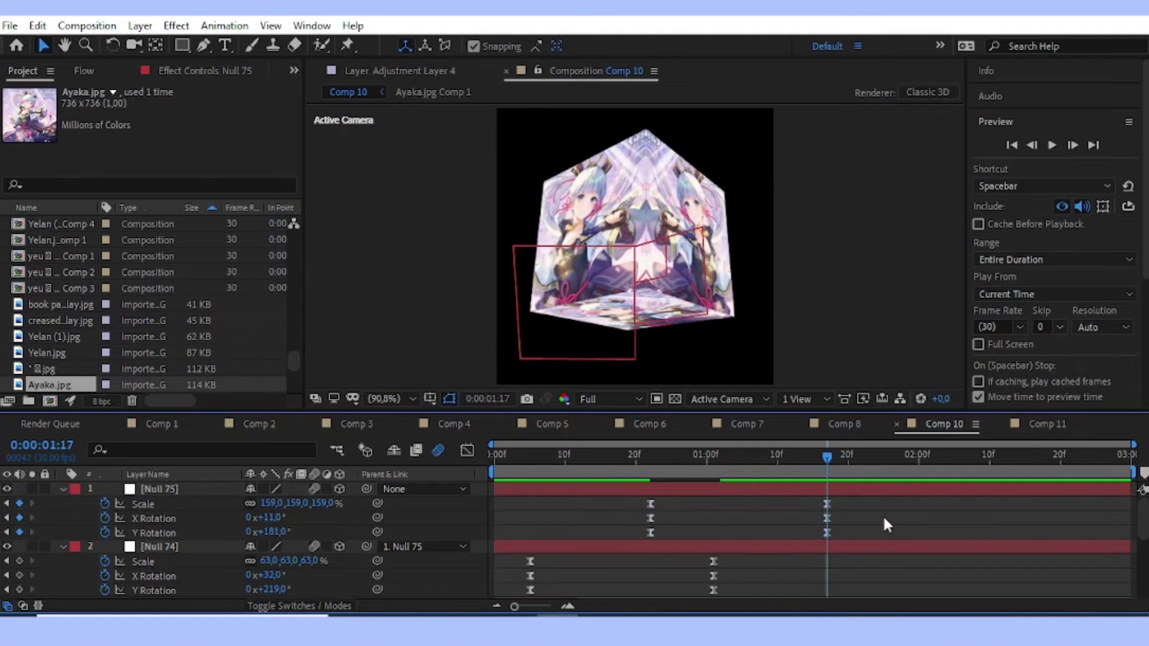
{"action": "left_click_drag", "start_coordinate": [266, 532], "coordinate": [95, 551]}
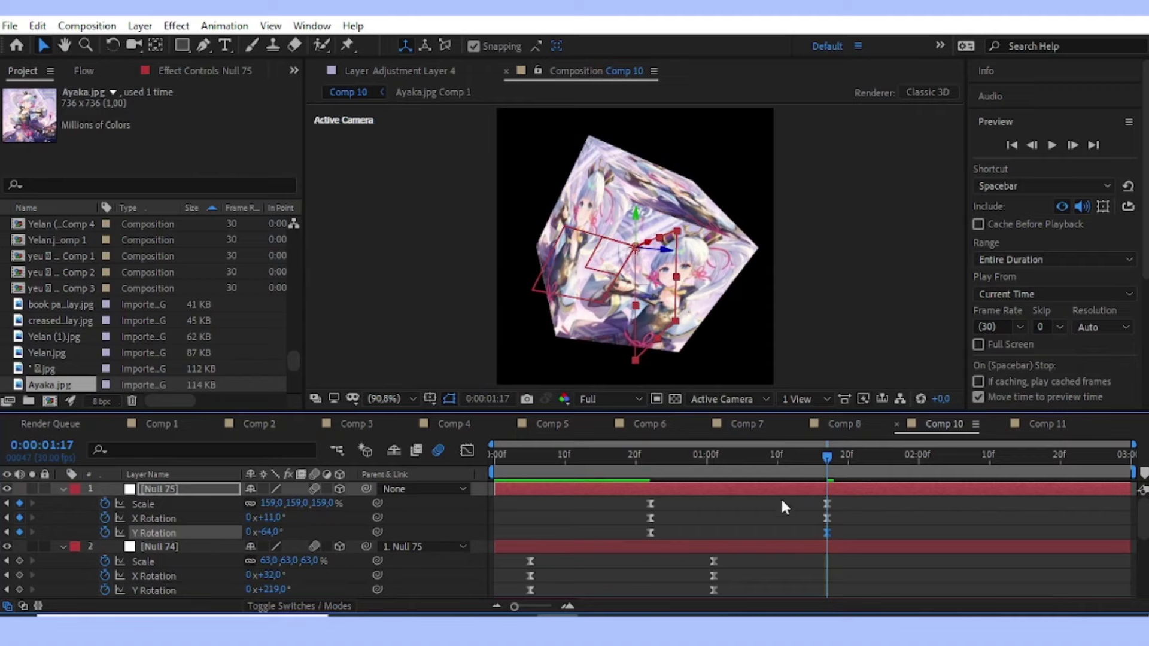
{"action": "key", "text": "space"}
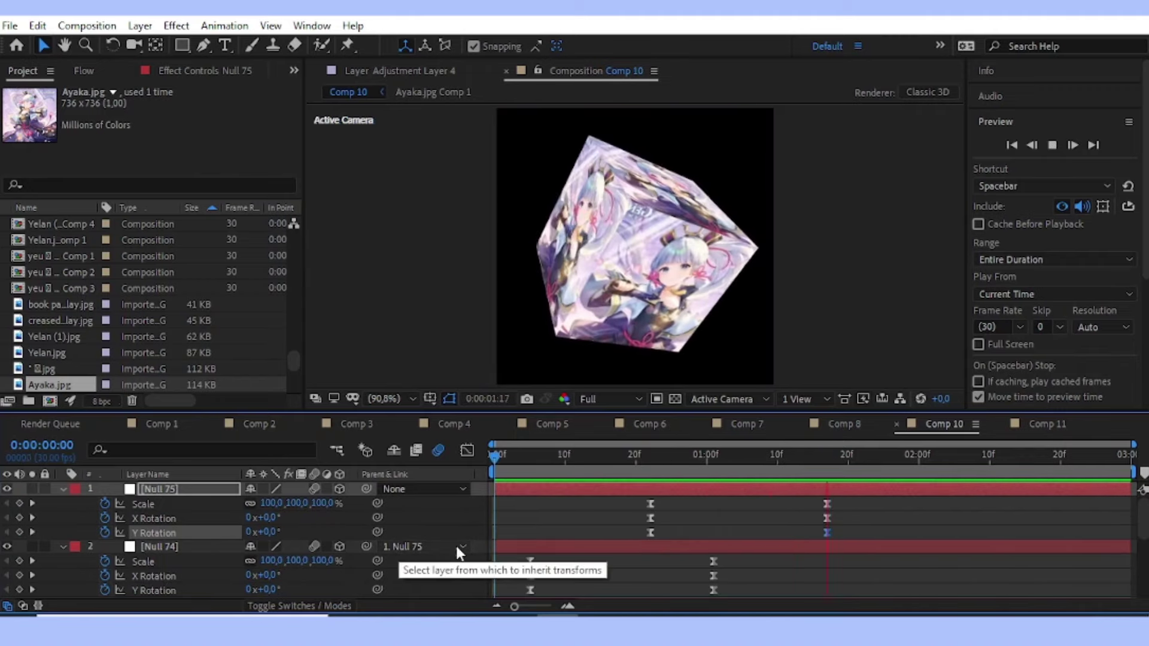
{"action": "key", "text": "space"}
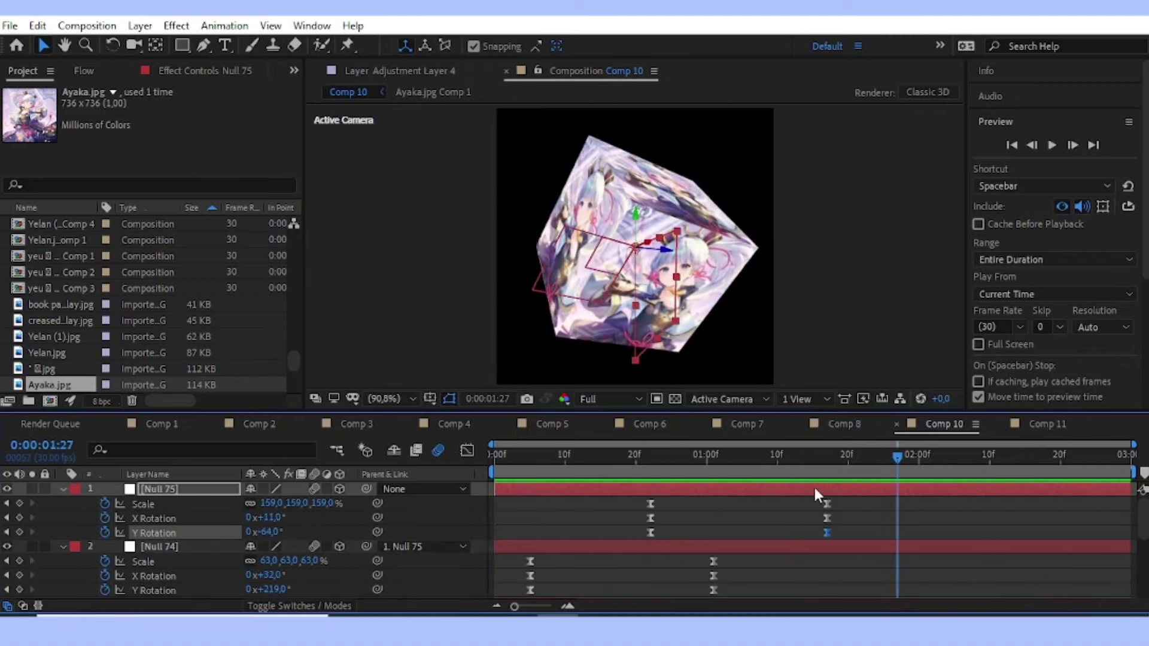
Push Null 75's ending Y Rotation to −283° and play back the finished cube animation.
{"action": "left_click", "coordinate": [828, 460]}
{"action": "left_click_drag", "start_coordinate": [264, 532], "coordinate": [175, 546]}
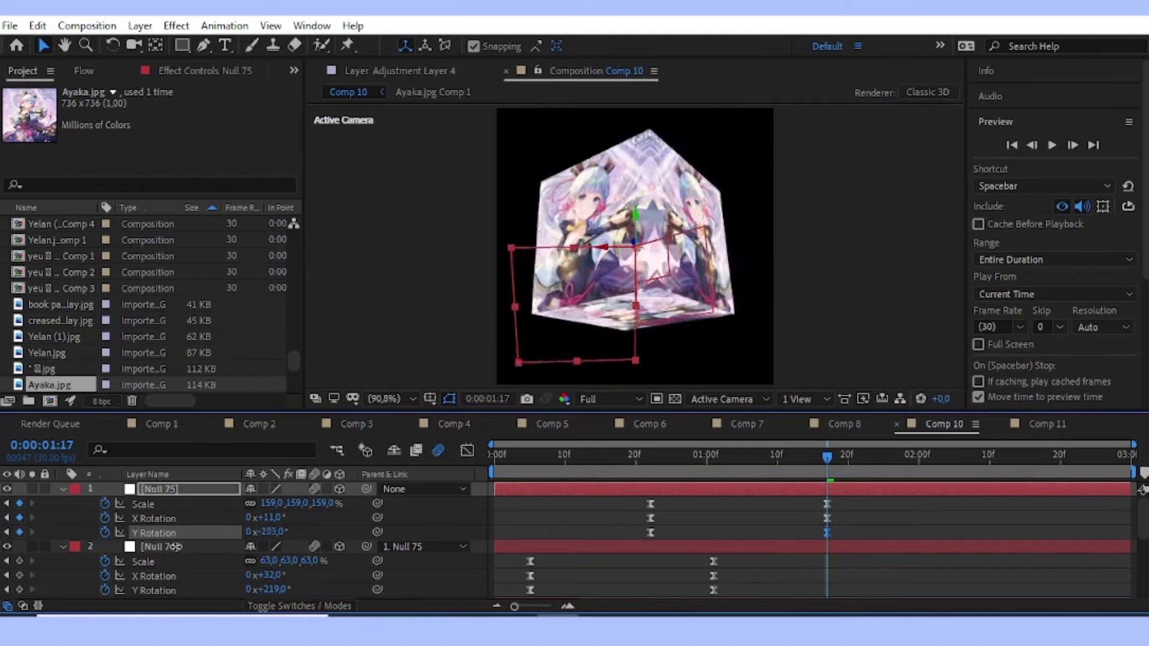
{"action": "left_click", "coordinate": [802, 473]}
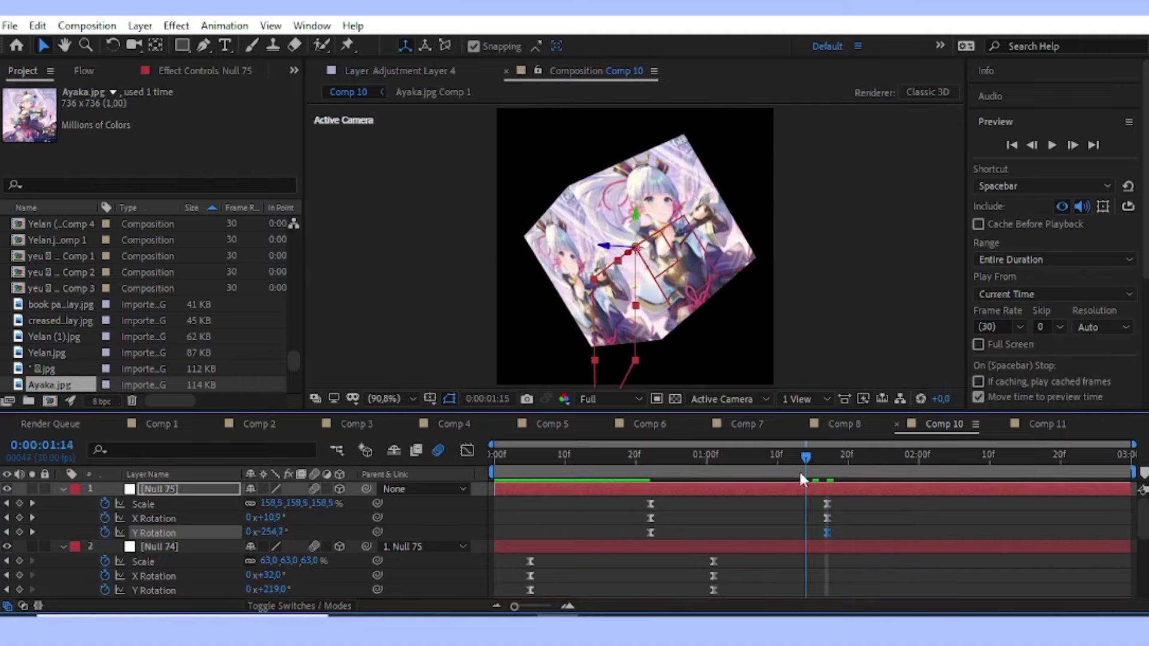
{"action": "key", "text": "space"}
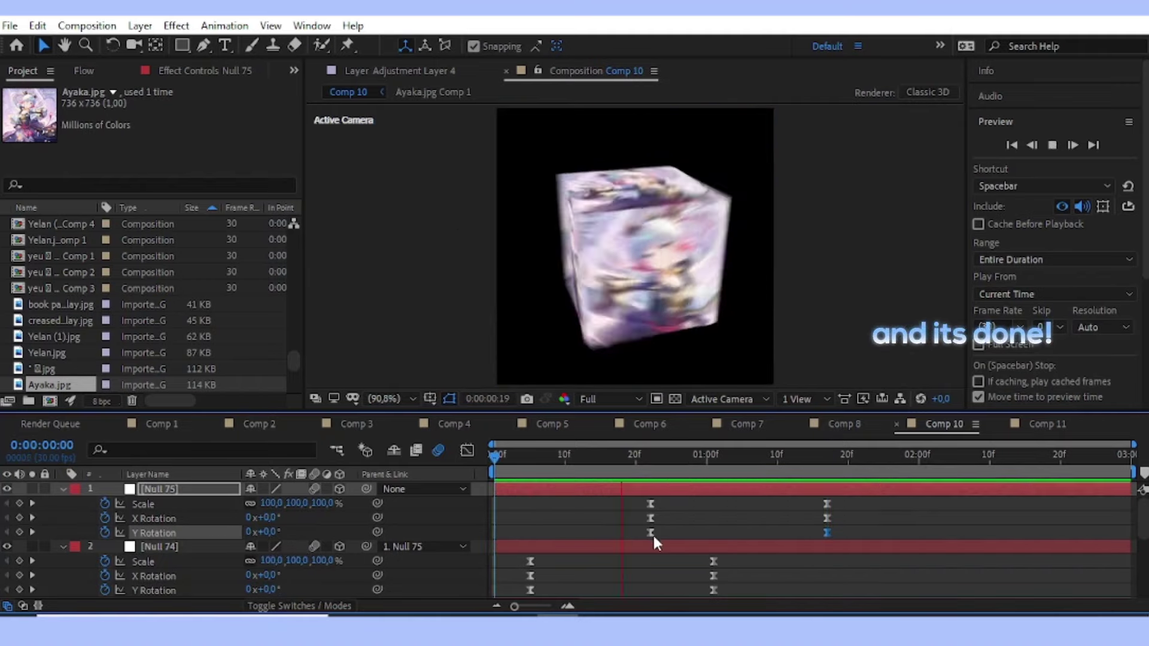